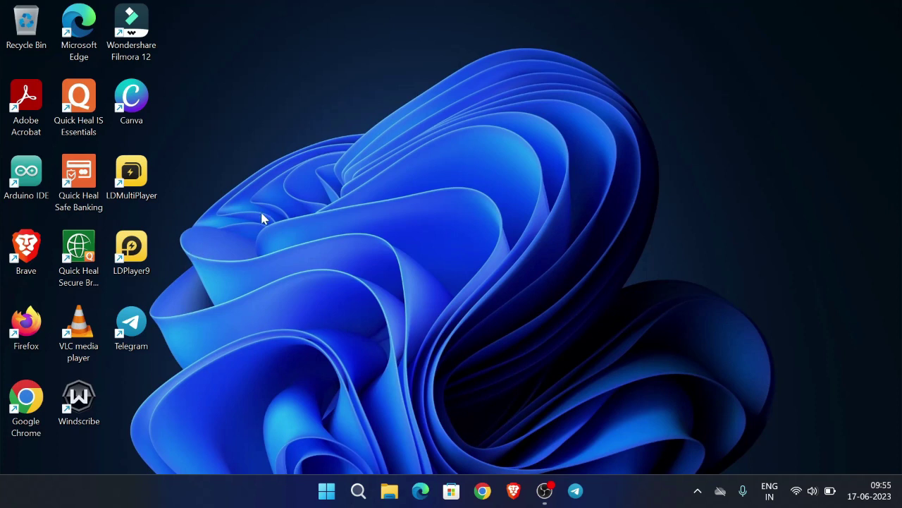
# In Chrome, open ldplayer.net through the 'ldplayer download' search suggestion
pyautogui.click(483, 491)
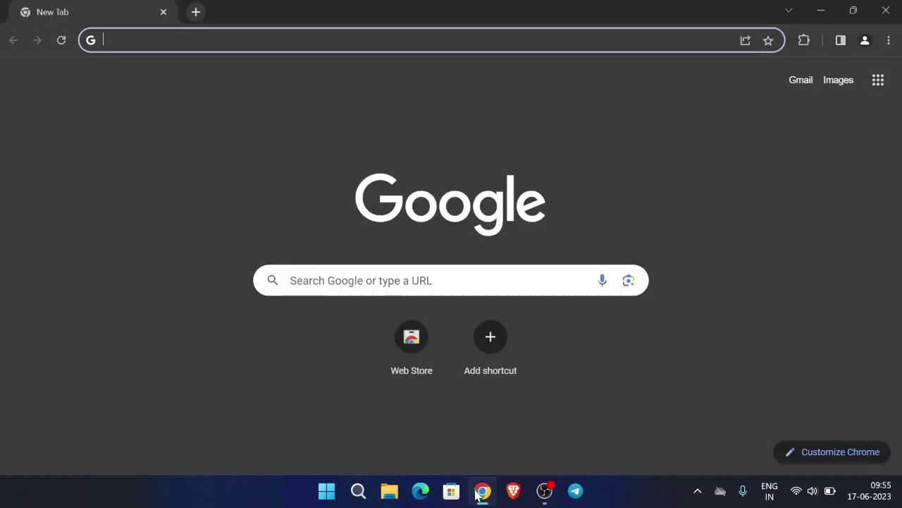
pyautogui.write('ldpla')
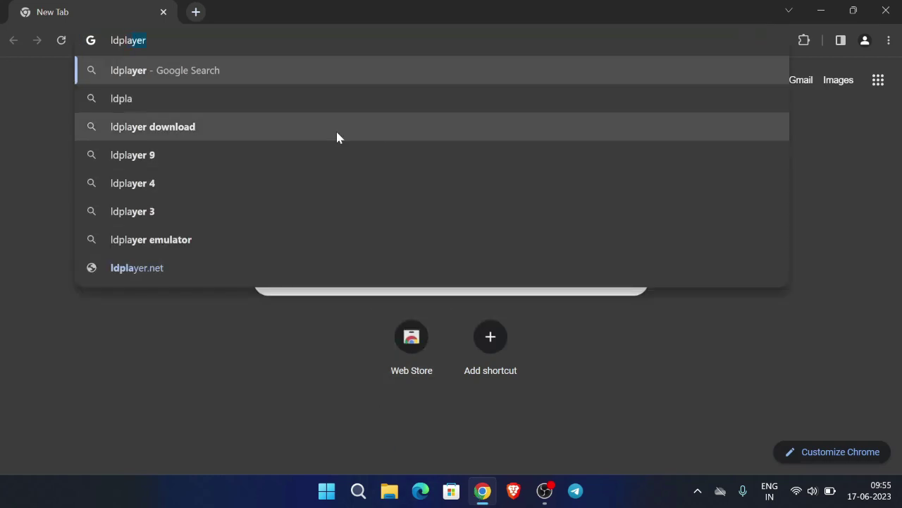
pyautogui.click(336, 131)
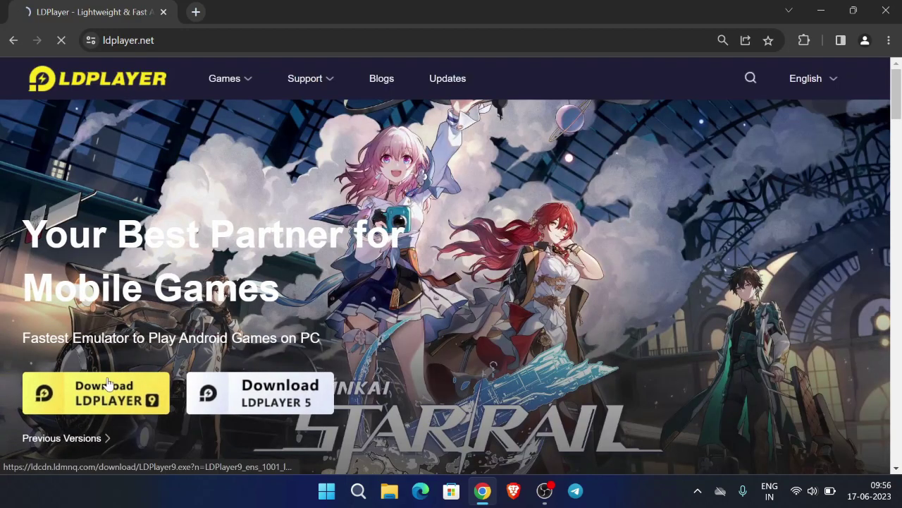
# Download and launch the LDPlayer 9 installer, then quit it and confirm stopping the installation
pyautogui.click(104, 398)
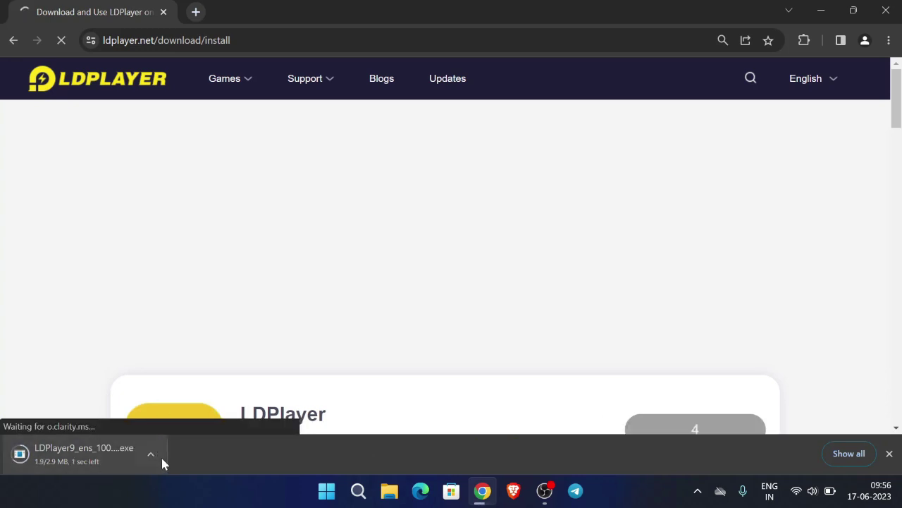
pyautogui.click(159, 456)
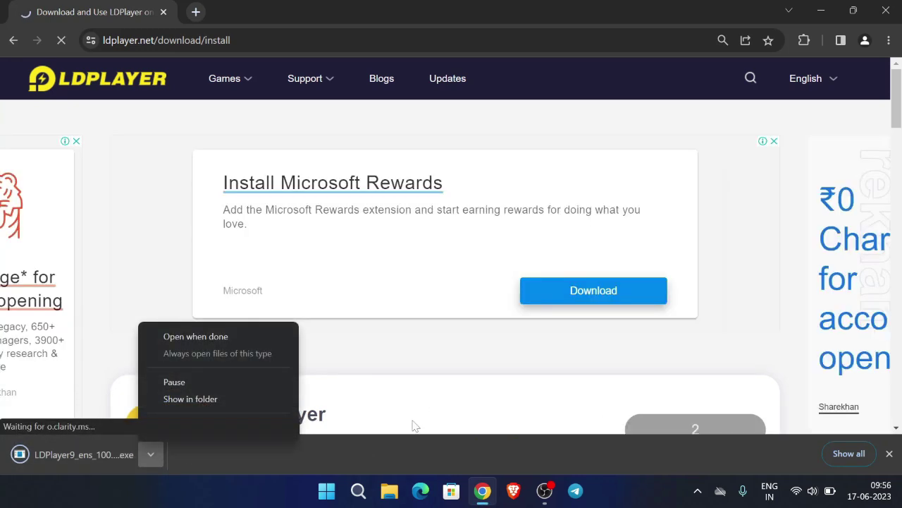
pyautogui.click(336, 436)
pyautogui.click(102, 456)
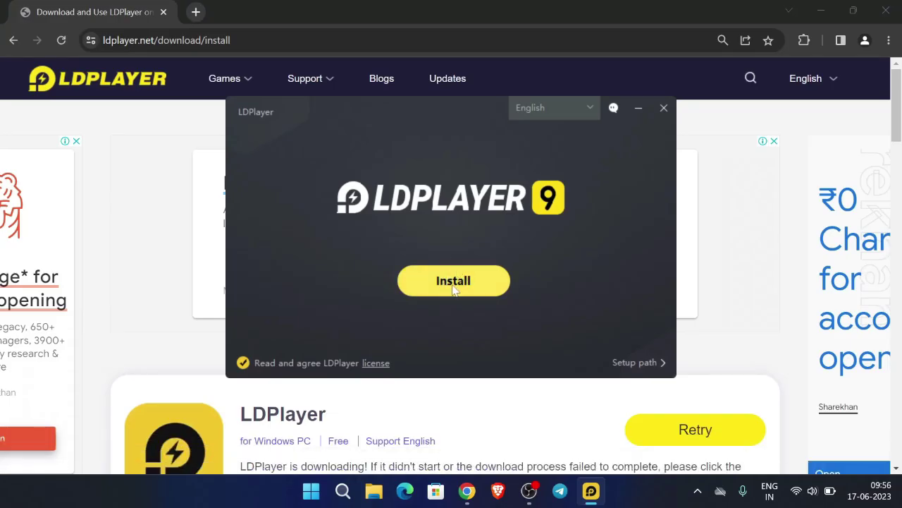
pyautogui.hotkey('alt', 'F4')
pyautogui.click(424, 272)
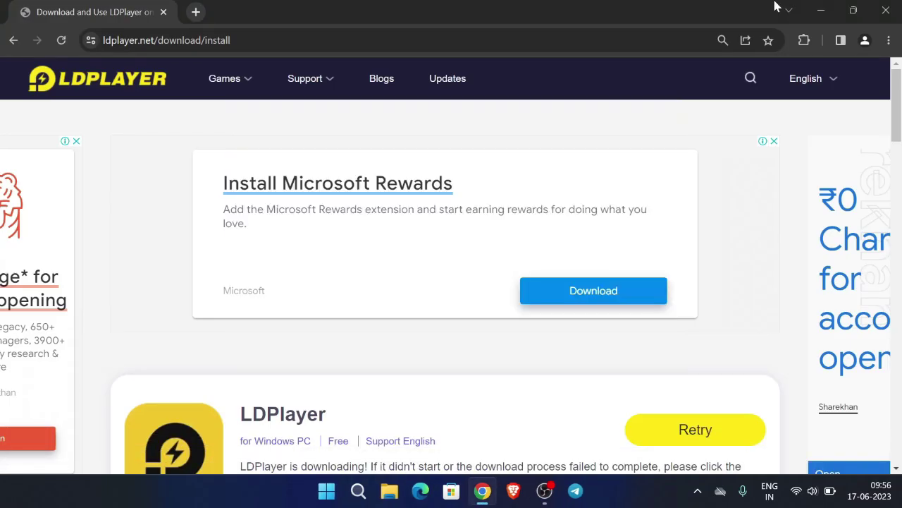
# Close Chrome and start LDPlayer9 from its desktop shortcut
pyautogui.click(884, 8)
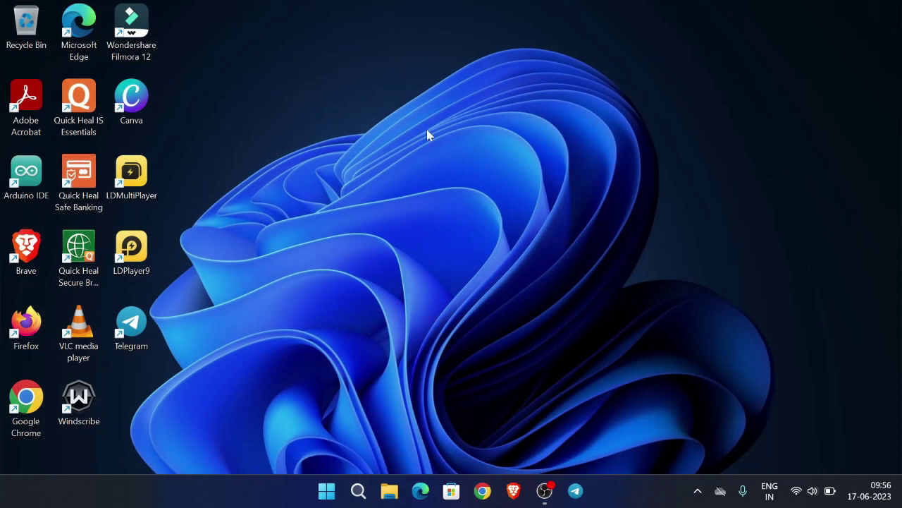
pyautogui.rightClick(427, 133)
pyautogui.doubleClick(133, 250)
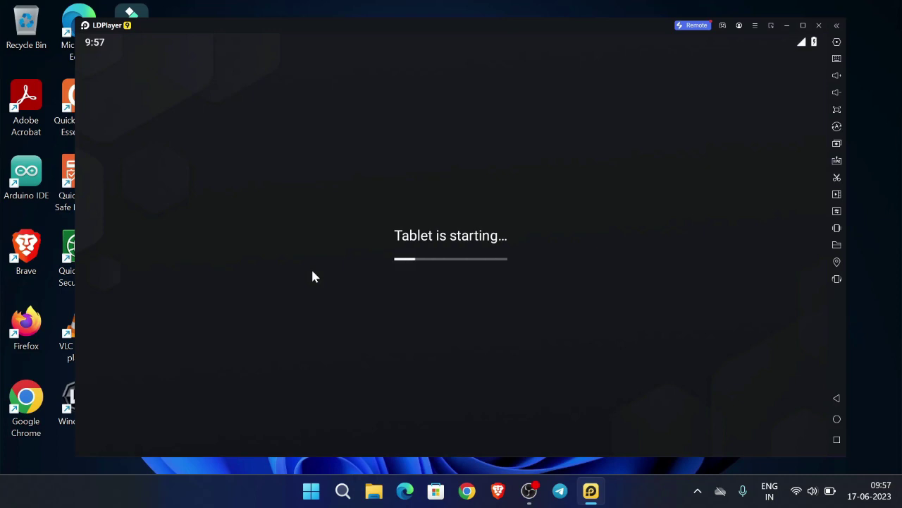
# Maximize the emulator window and launch Play Store from the System Apps folder
pyautogui.press('super+Up')
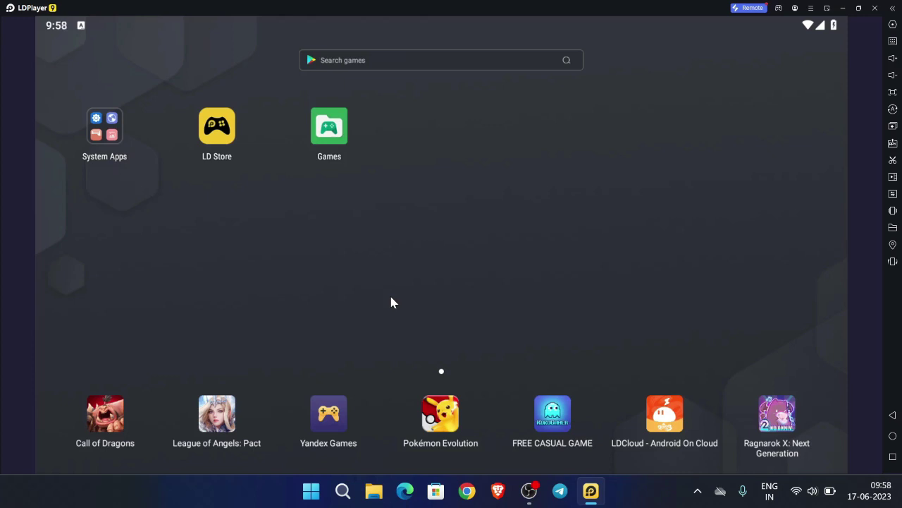
pyautogui.click(115, 123)
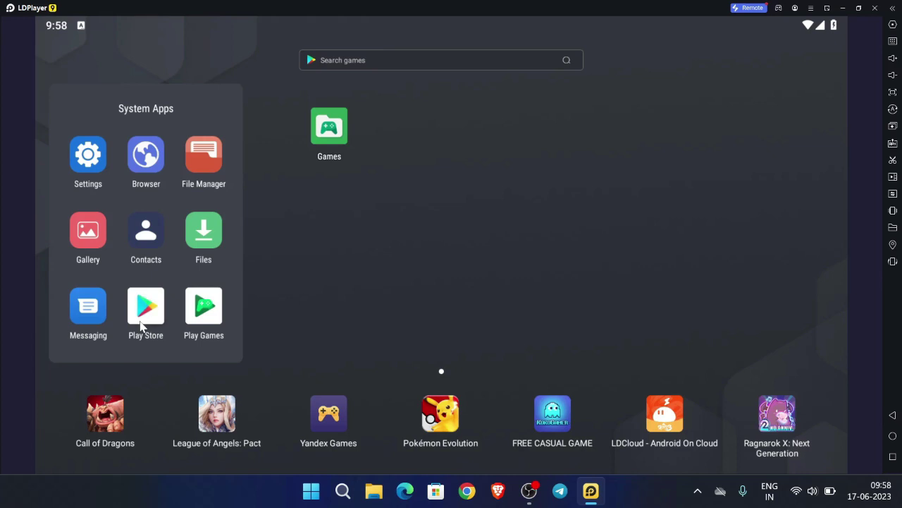
pyautogui.click(143, 326)
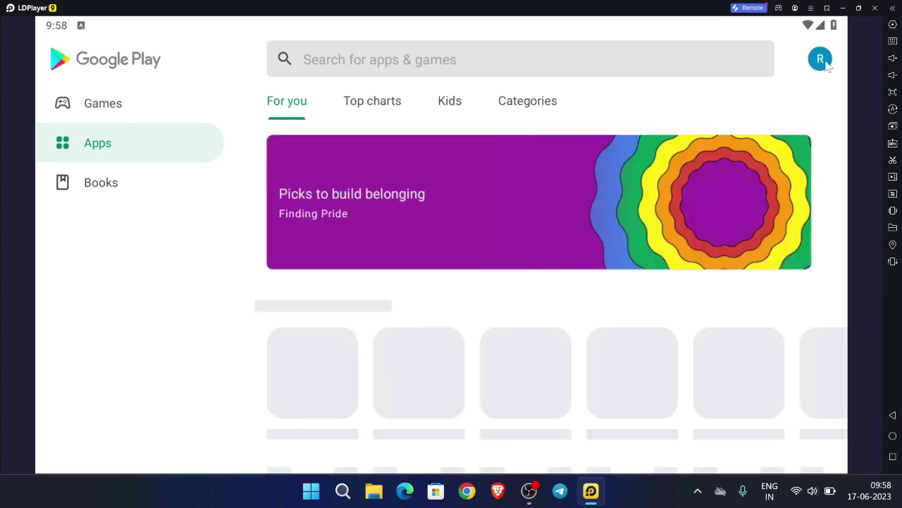
# From the Play Store profile menu, expand the current account and choose Add another account
pyautogui.click(821, 60)
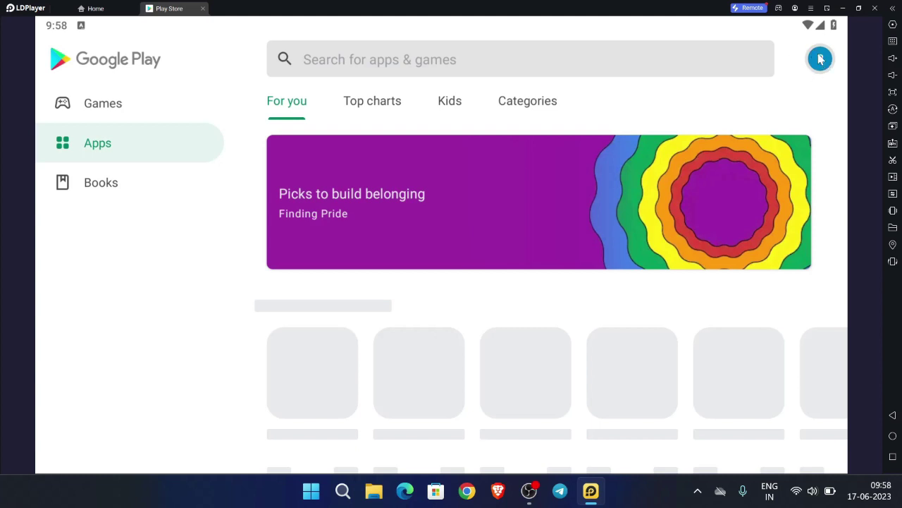
pyautogui.click(822, 60)
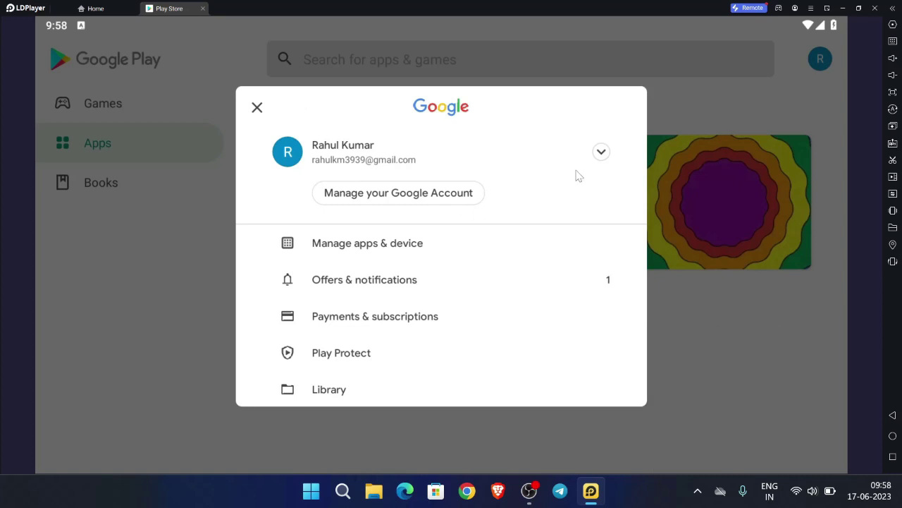
pyautogui.click(603, 159)
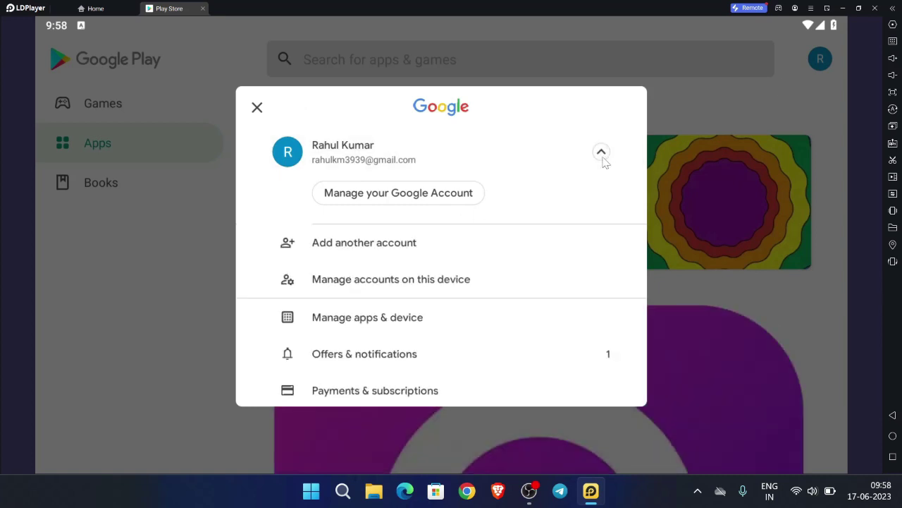
pyautogui.click(341, 244)
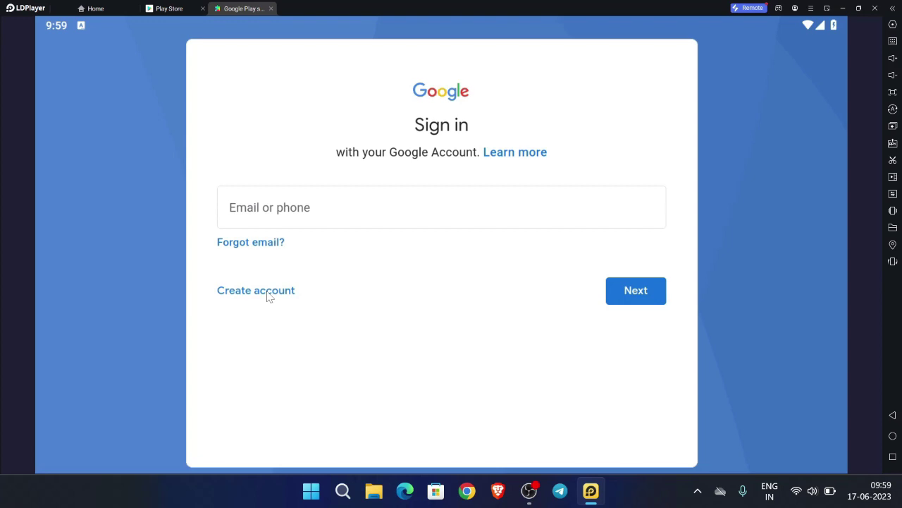
# Choose Create account, then For myself, on the Google sign-in screen
pyautogui.click(263, 292)
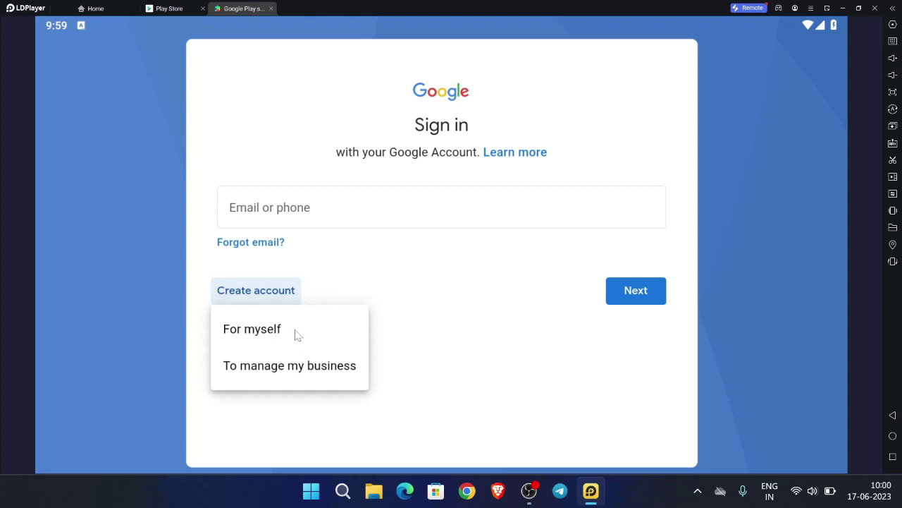
pyautogui.click(297, 334)
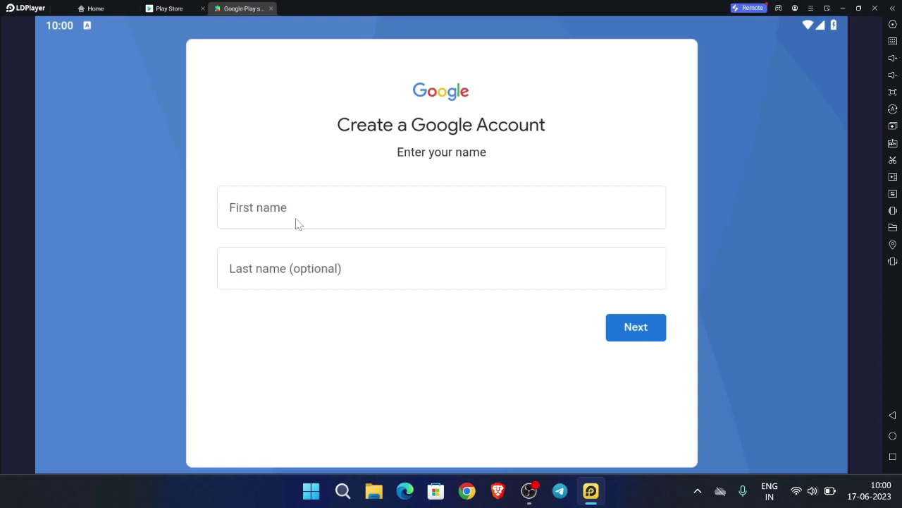
# Enter the account holder's first and last name in the form and continue
pyautogui.click(296, 223)
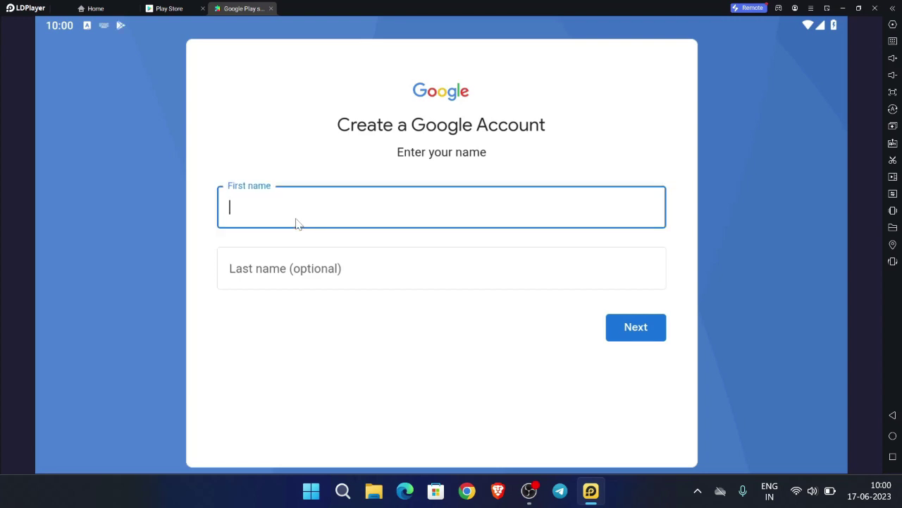
pyautogui.press('Tab')
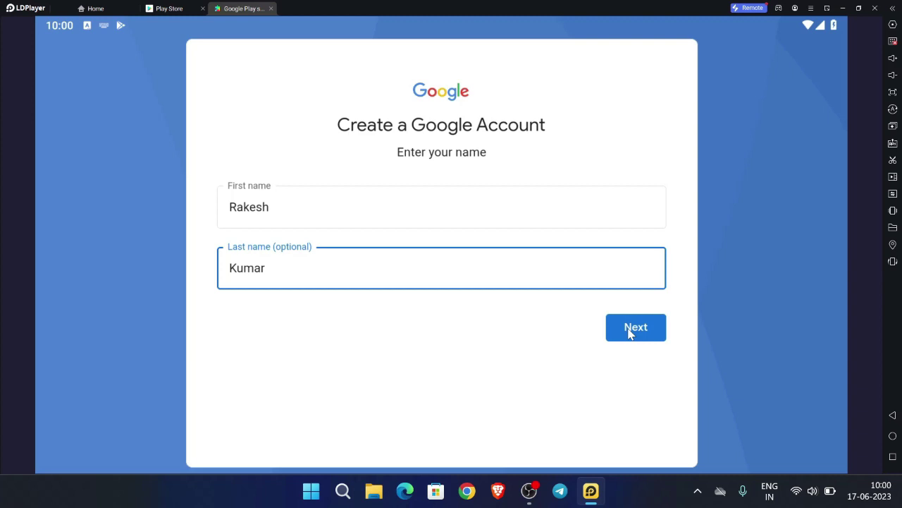
pyautogui.press('Return')
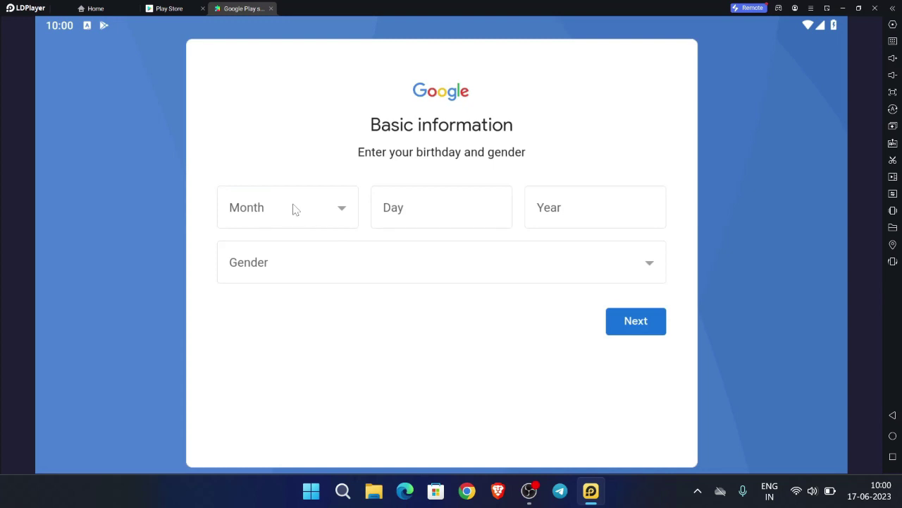
pyautogui.click(294, 209)
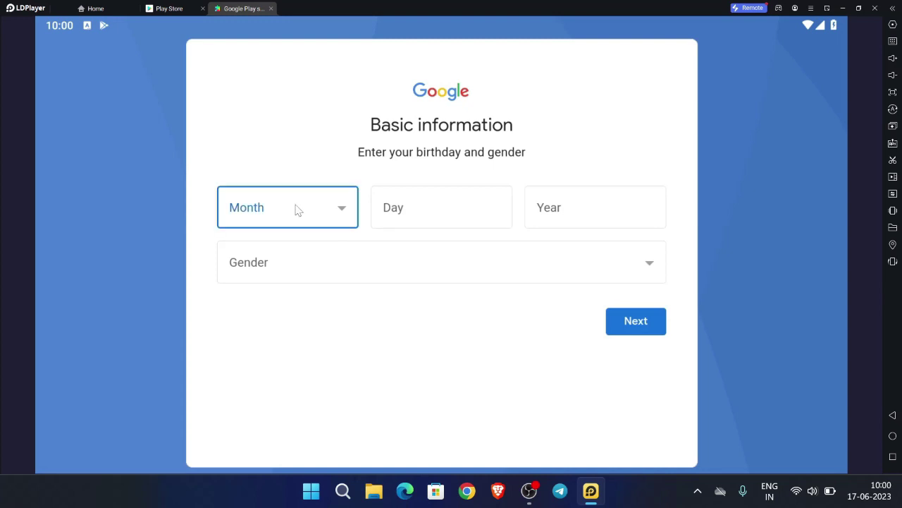
pyautogui.click(304, 220)
pyautogui.scroll(-3, 280, 397)
pyautogui.click(280, 397)
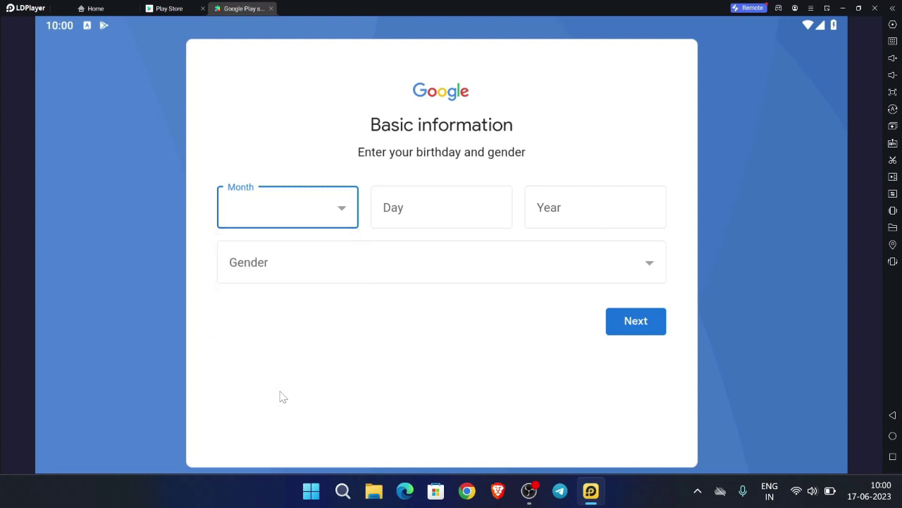
pyautogui.click(426, 207)
pyautogui.click(447, 209)
pyautogui.write('21')
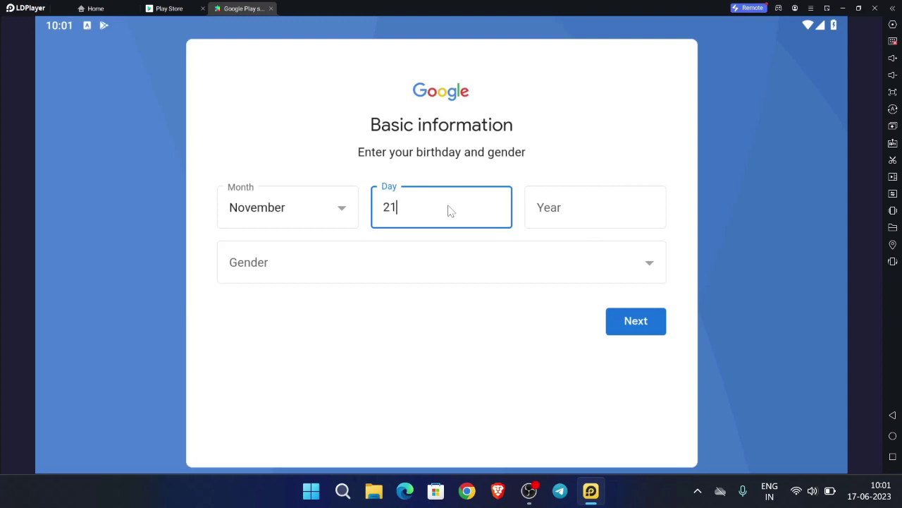
pyautogui.click(553, 219)
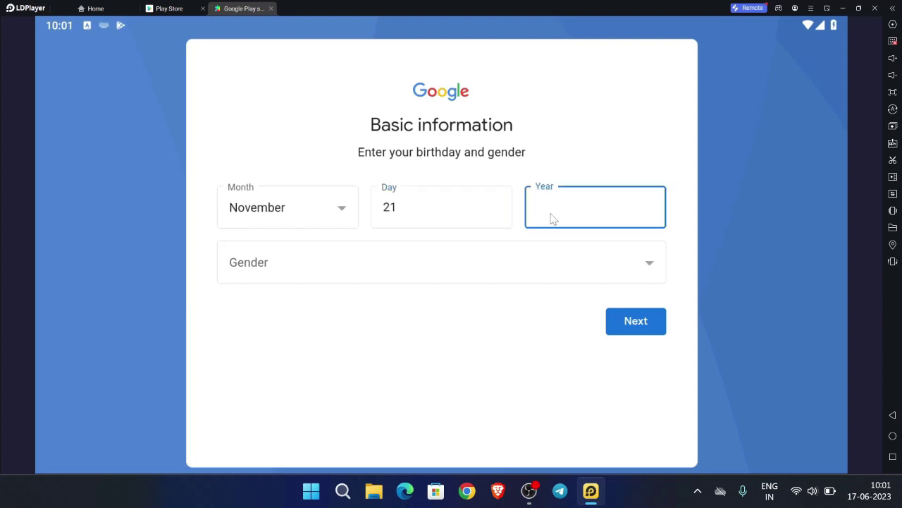
pyautogui.write('2002')
# Set the gender to Male and submit the basic information
pyautogui.click(357, 281)
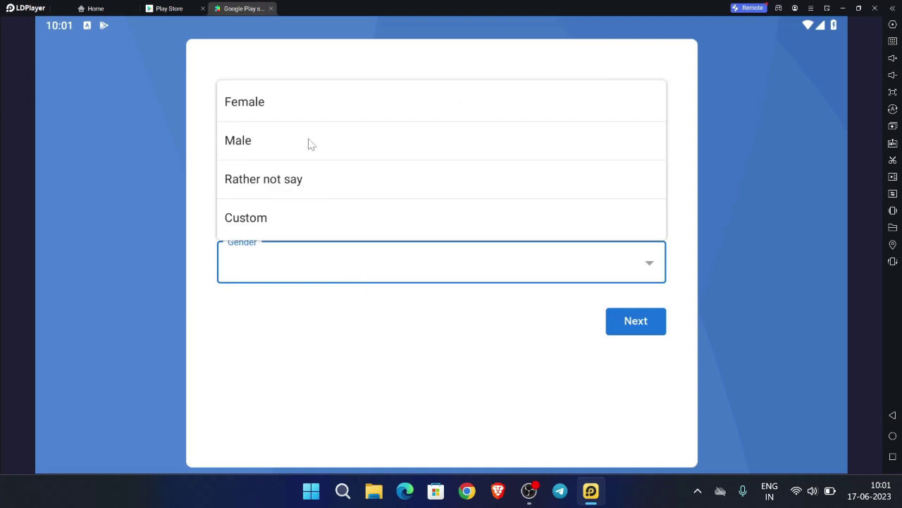
pyautogui.click(310, 143)
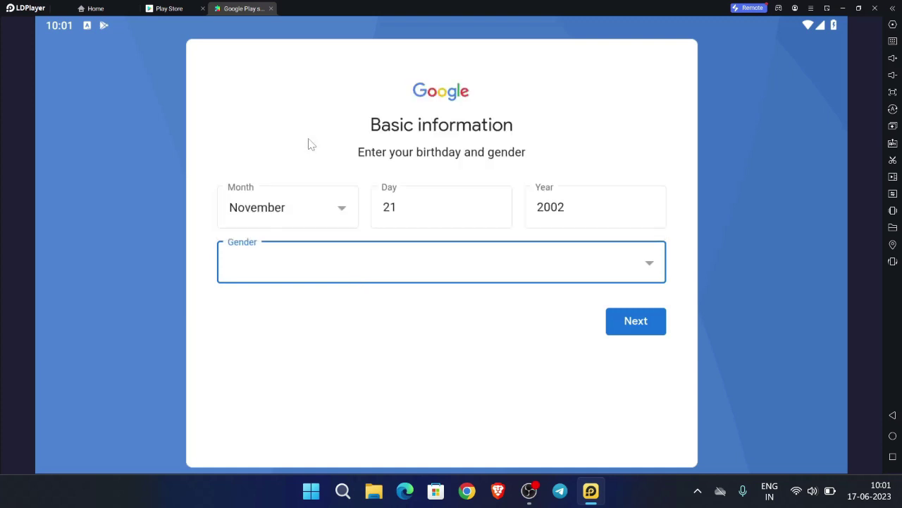
pyautogui.click(629, 322)
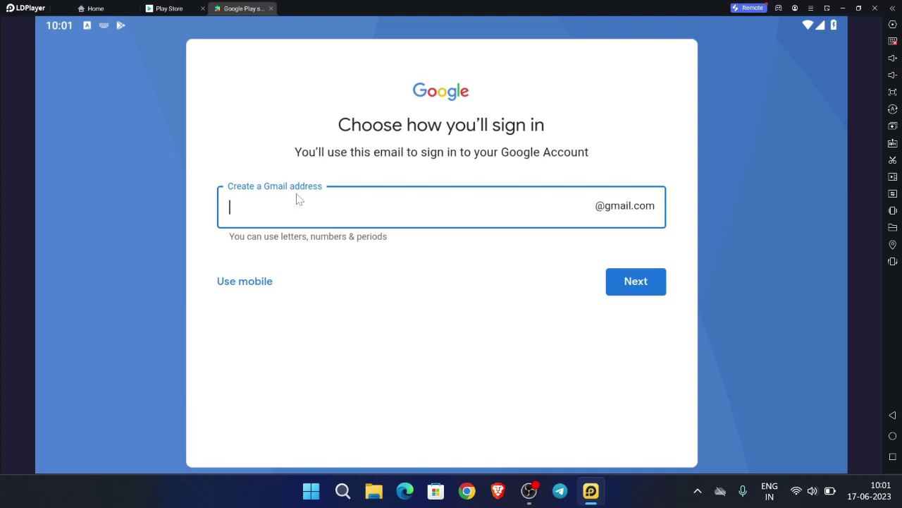
# Enter the chosen Gmail username, then paste in the new account password and submit
pyautogui.click(652, 293)
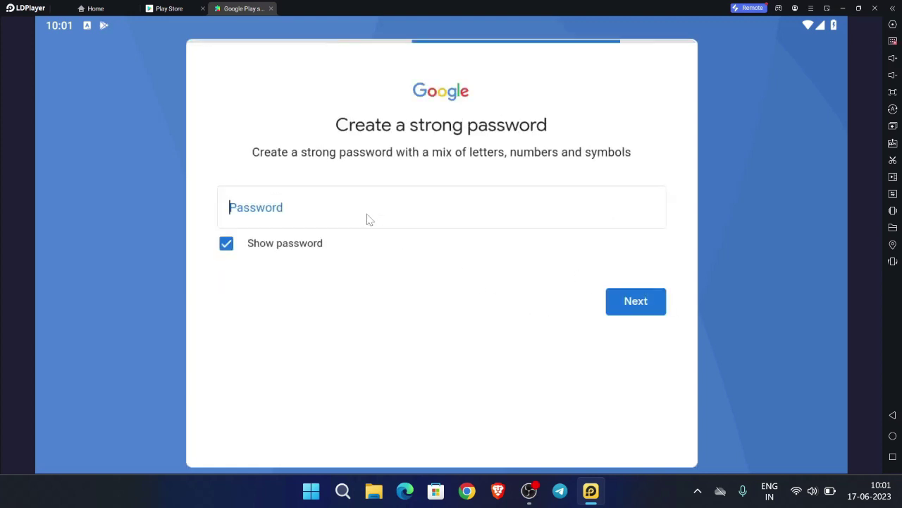
pyautogui.click(253, 246)
pyautogui.click(258, 210)
pyautogui.hotkey('ctrl', 'v')
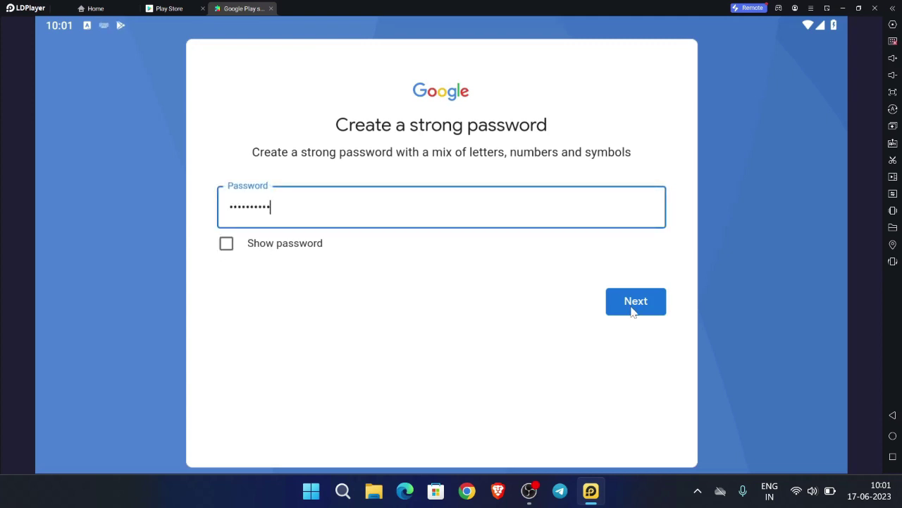
pyautogui.click(633, 309)
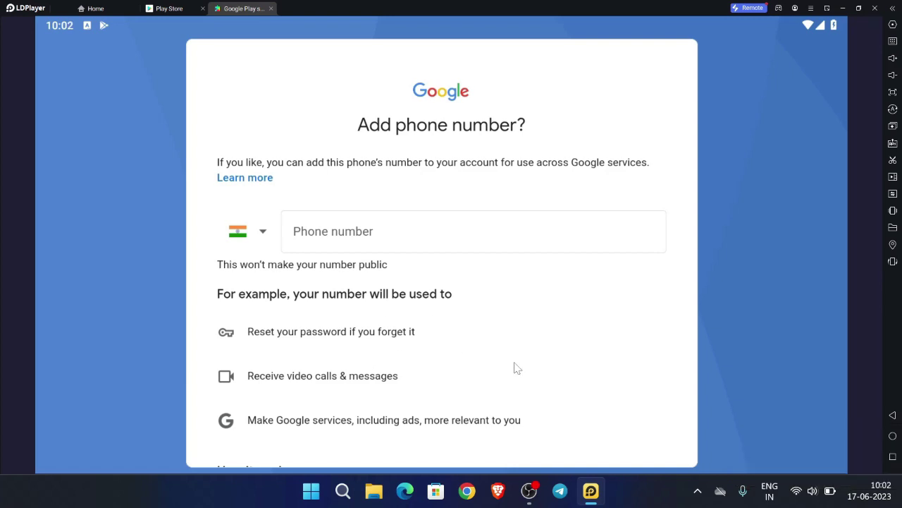
# Skip adding a phone number and confirm the Review your account info page
pyautogui.scroll(-1, 515, 366)
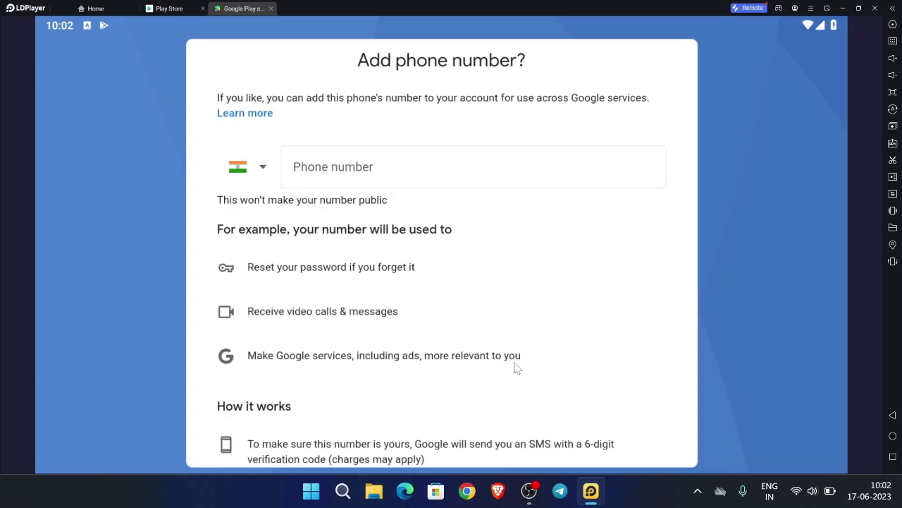
pyautogui.scroll(-4, 517, 368)
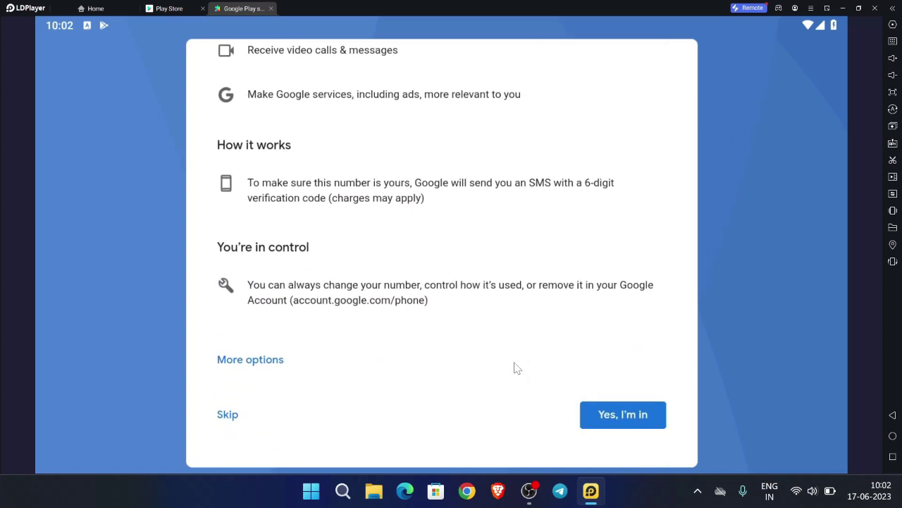
pyautogui.click(227, 416)
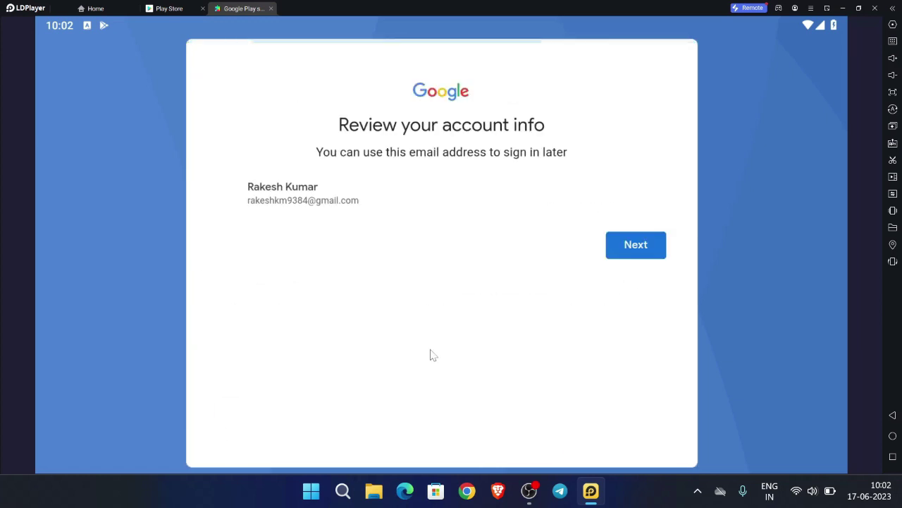
pyautogui.click(641, 250)
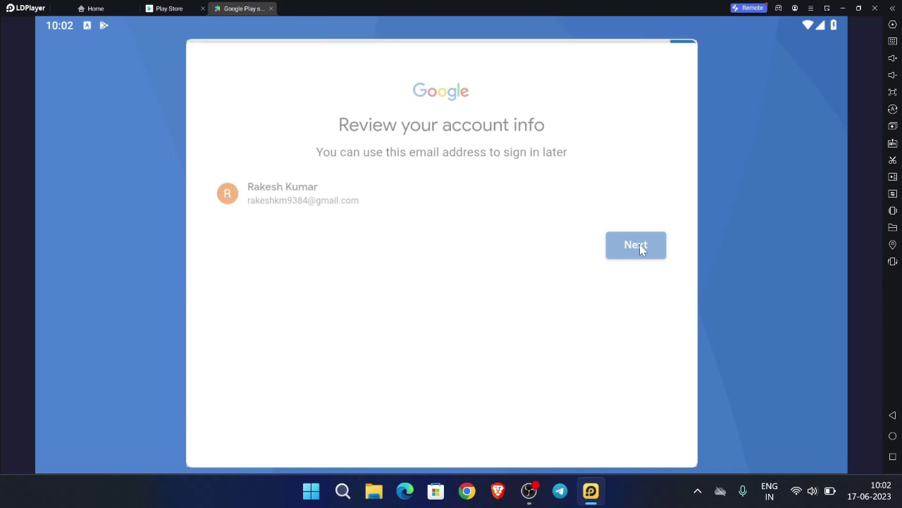
# Confirm both Google accounts appear in the Play Store account menu, then go Home and minimize LDPlayer
pyautogui.scroll(-2, 509, 310)
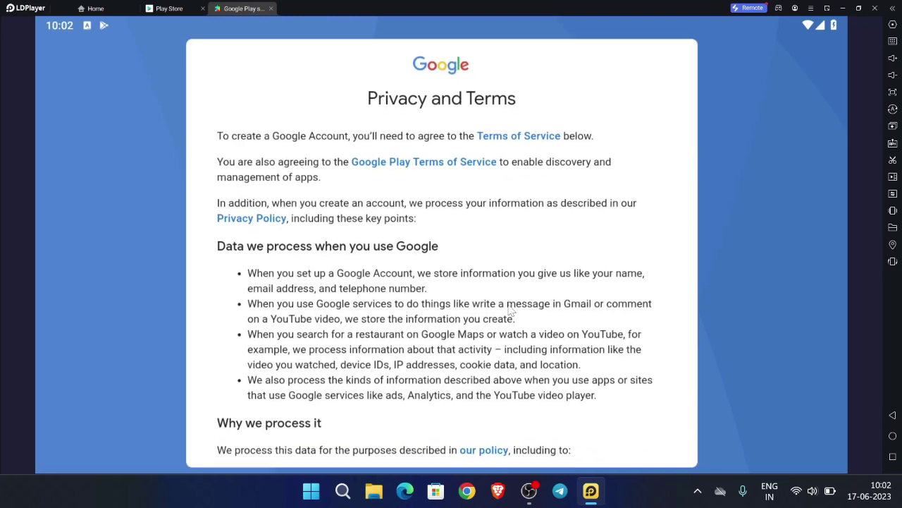
pyautogui.scroll(-10, 509, 310)
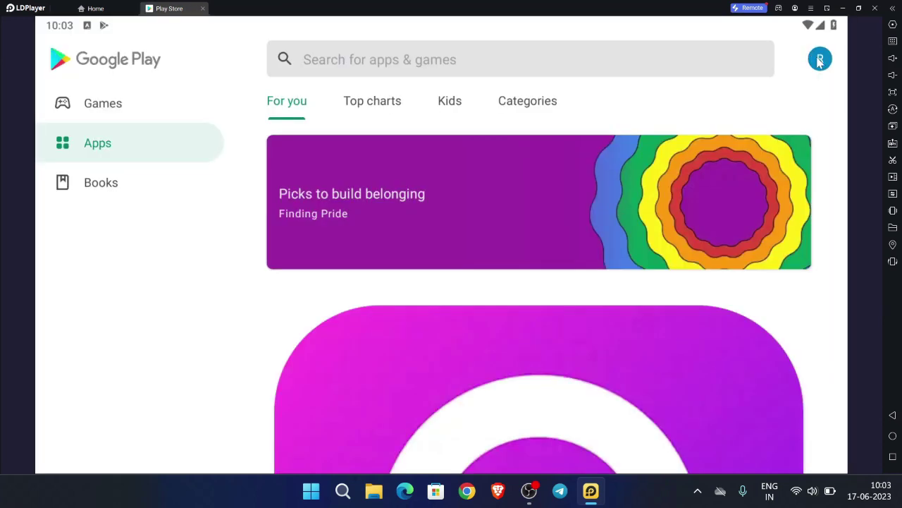
pyautogui.click(820, 60)
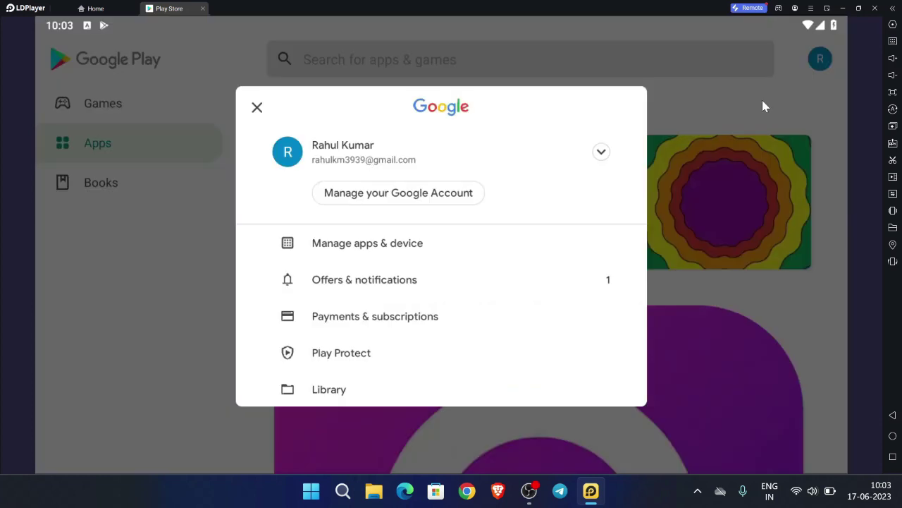
pyautogui.click(604, 157)
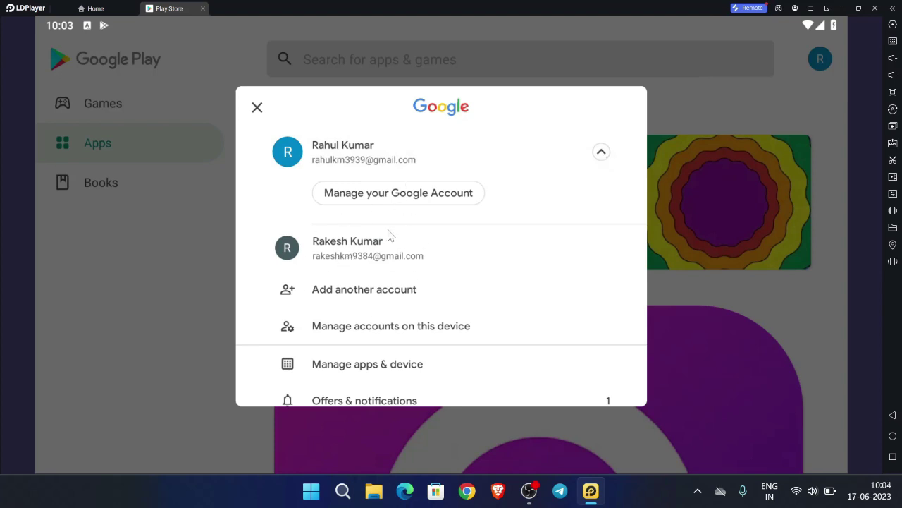
pyautogui.click(816, 316)
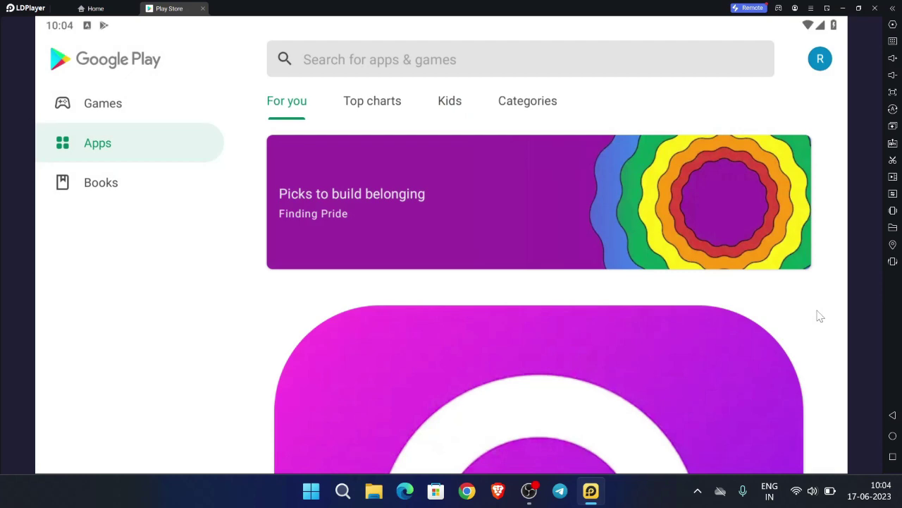
pyautogui.click(894, 435)
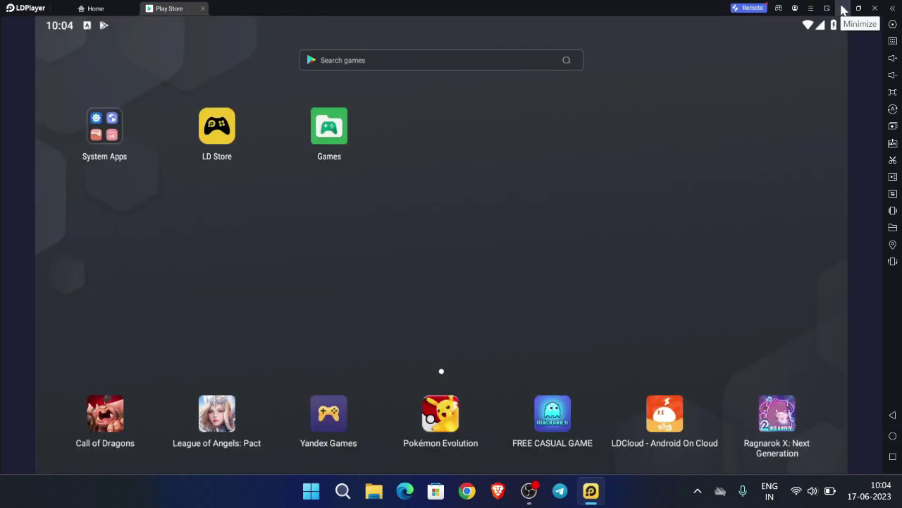
pyautogui.click(843, 8)
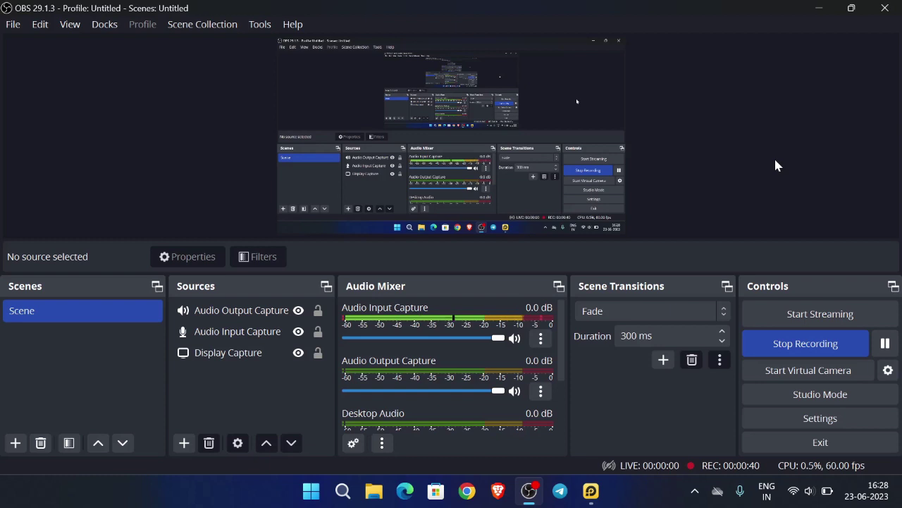
# Switch back to the LDPlayer window with Alt+Tab
pyautogui.hotkey('alt', 'Tab')
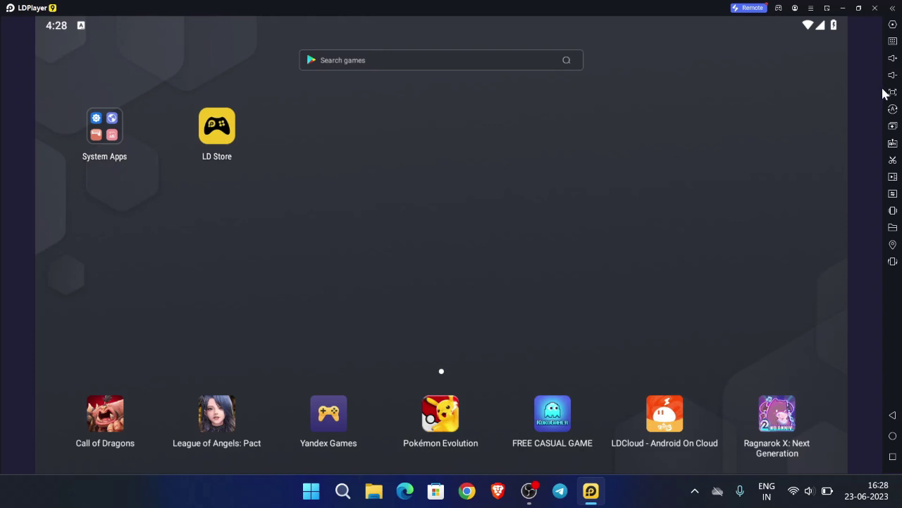
# Exit LDPlayer completely and delete the existing LDPlayer instance in LDMultiPlayer
pyautogui.click(875, 9)
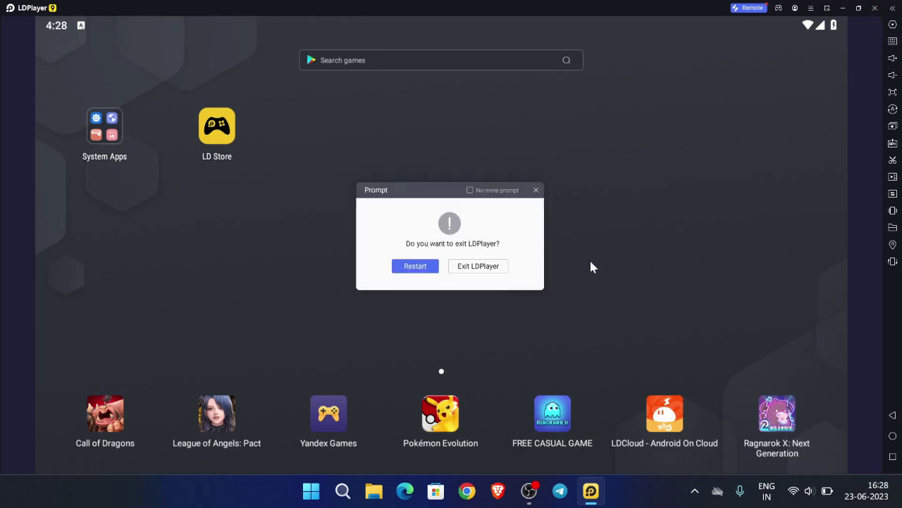
pyautogui.click(492, 268)
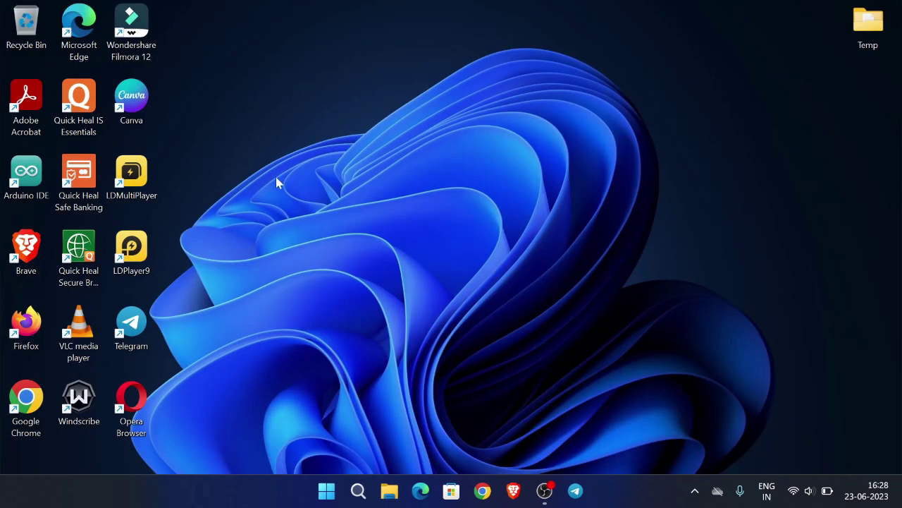
pyautogui.doubleClick(130, 185)
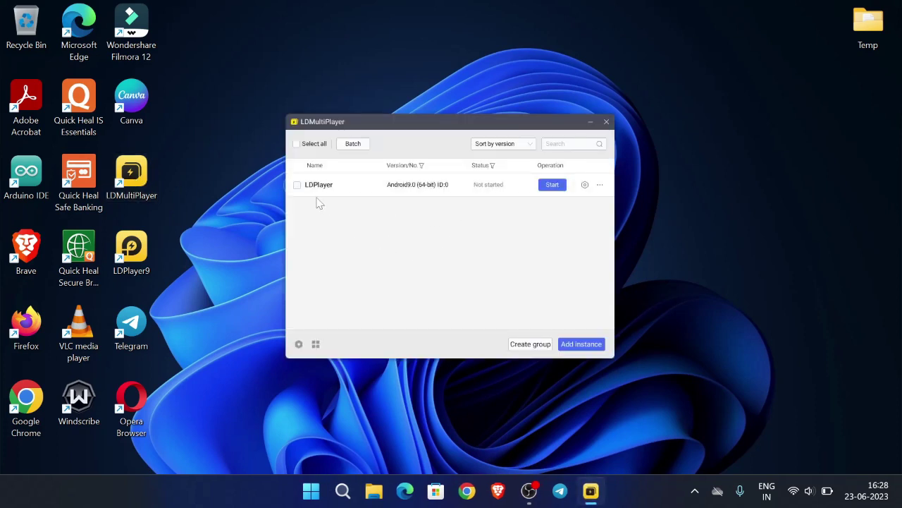
pyautogui.click(297, 185)
pyautogui.click(600, 185)
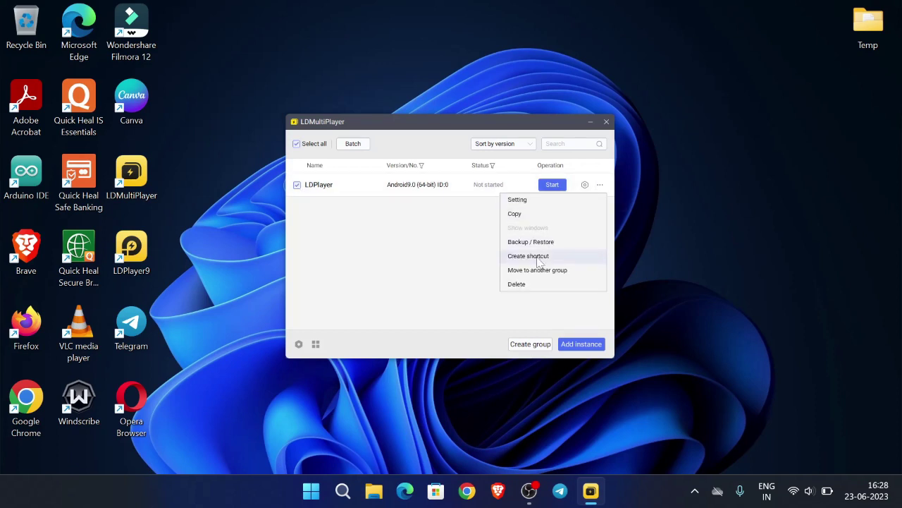
pyautogui.click(528, 284)
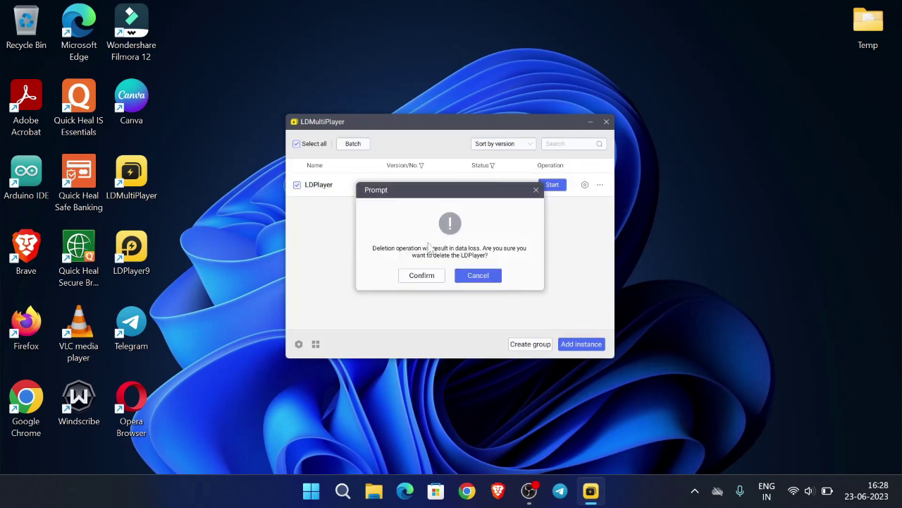
pyautogui.click(422, 276)
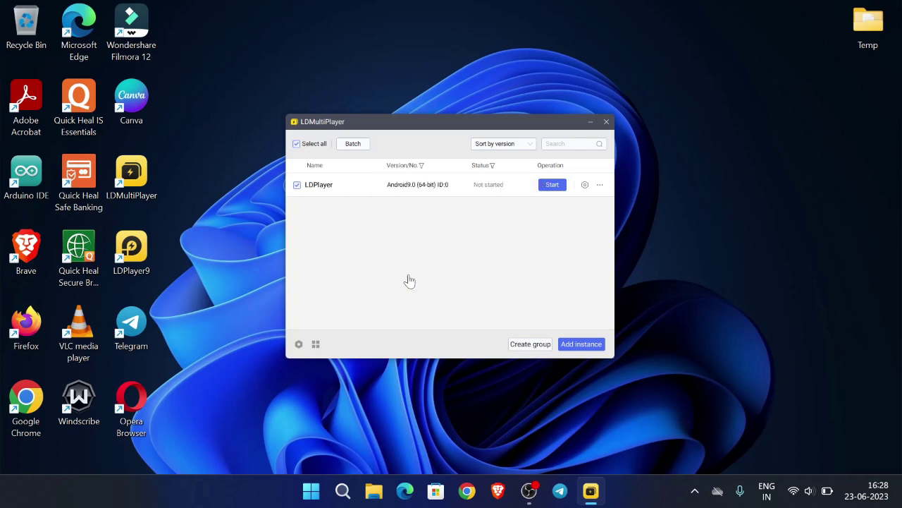
# Add a brand-new Android 9.0 (64-bit) instance
pyautogui.click(584, 346)
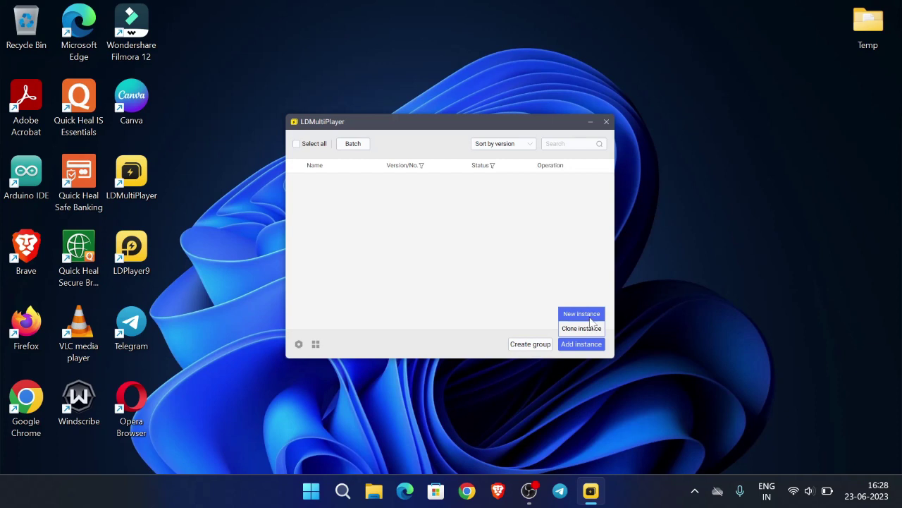
pyautogui.click(591, 321)
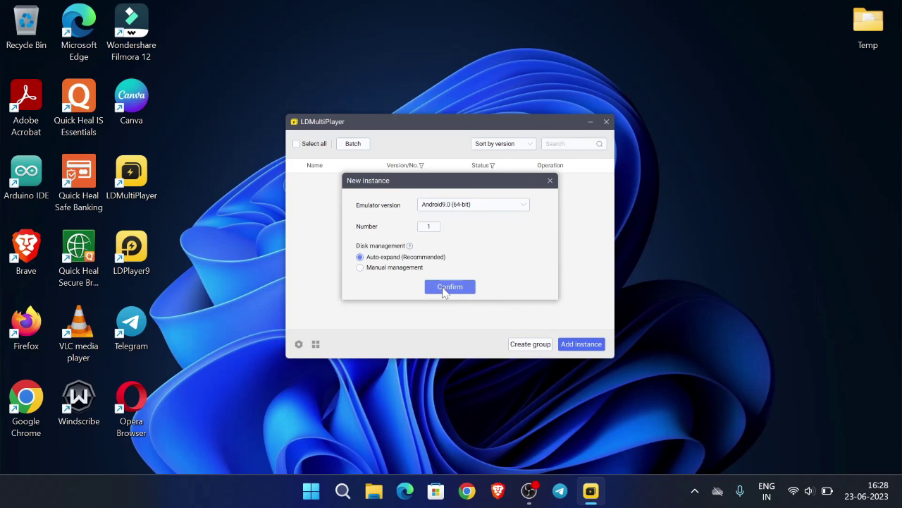
pyautogui.click(444, 289)
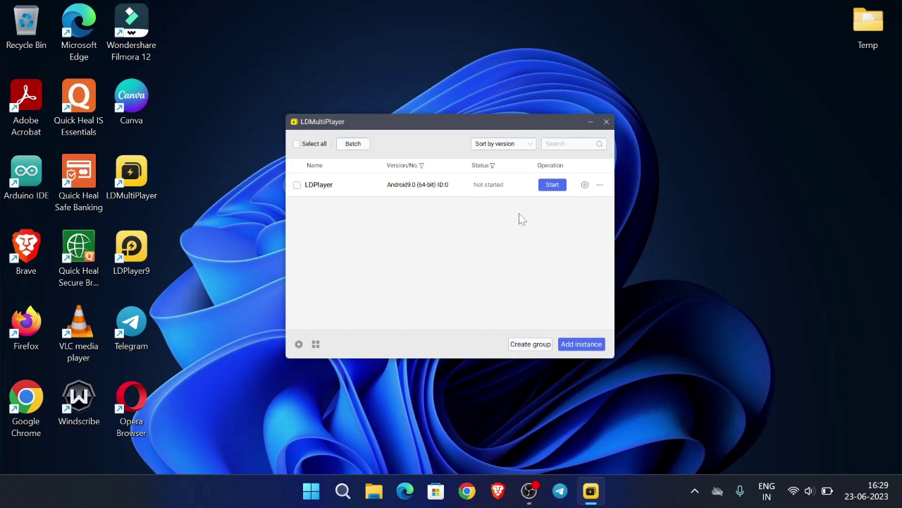
# Start the new instance, dismiss the restart-your-PC warning, and maximize its window
pyautogui.click(557, 186)
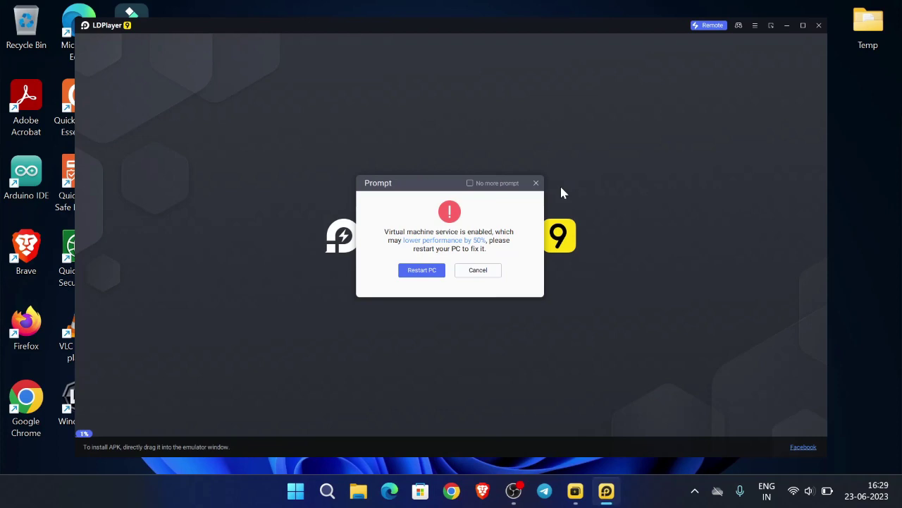
pyautogui.click(477, 271)
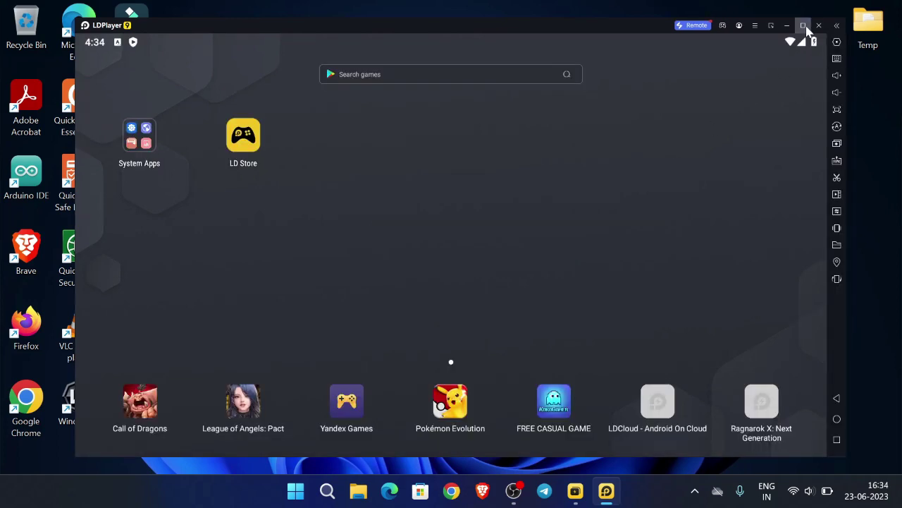
pyautogui.click(802, 25)
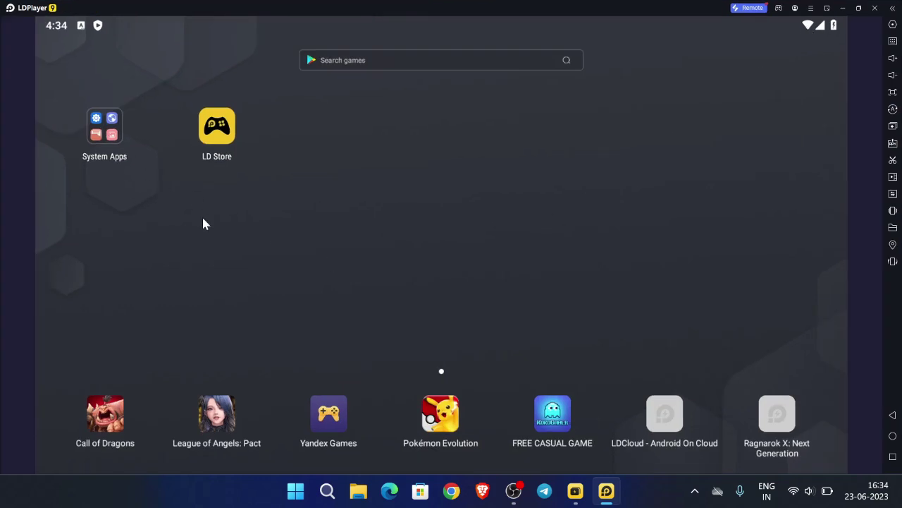
# Launch Play Store from the System Apps folder and begin Google sign-in
pyautogui.click(101, 132)
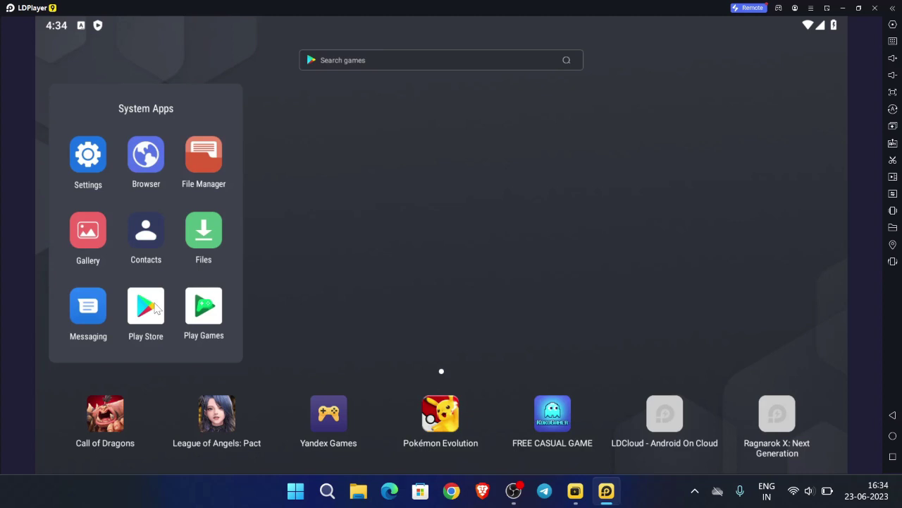
pyautogui.click(153, 308)
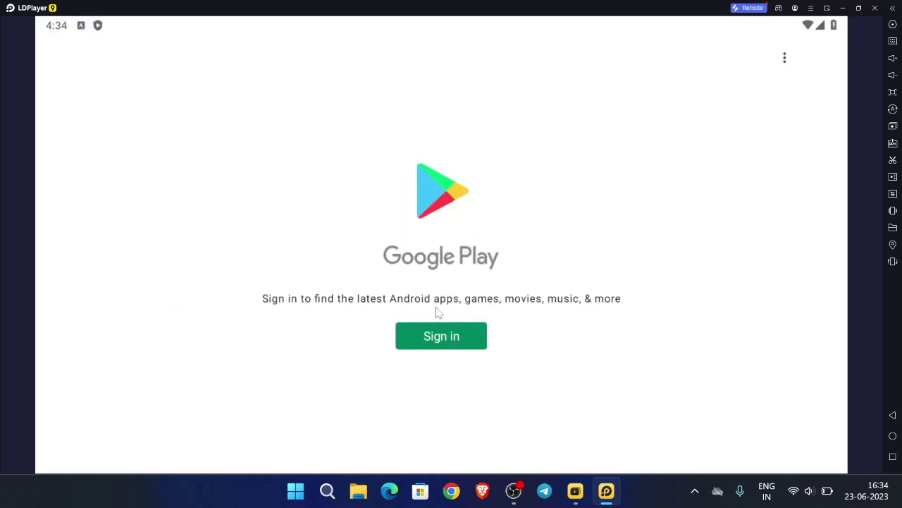
pyautogui.click(433, 318)
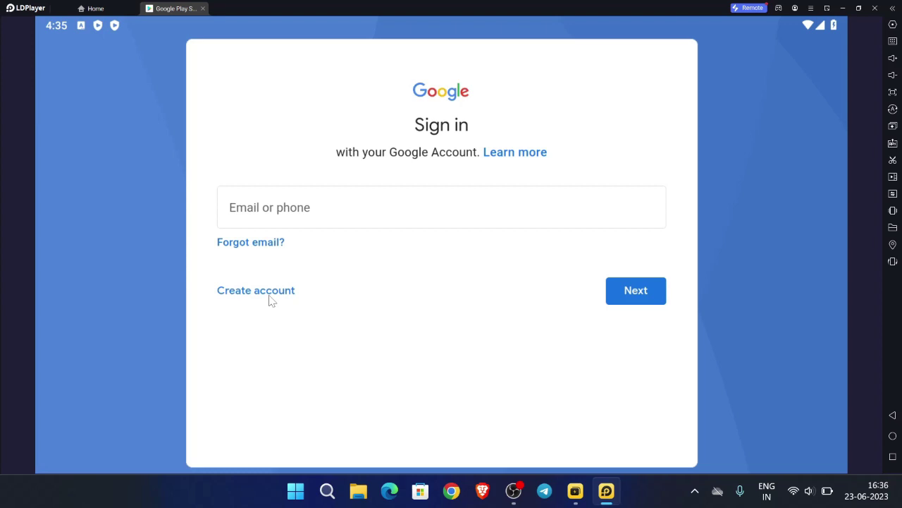
# Start a personal Google account named Byte Ideas
pyautogui.click(269, 298)
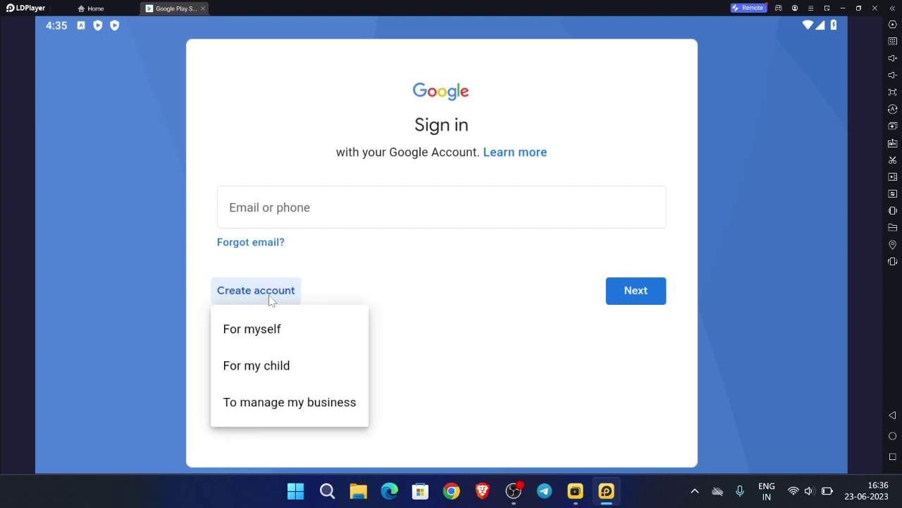
pyautogui.click(251, 339)
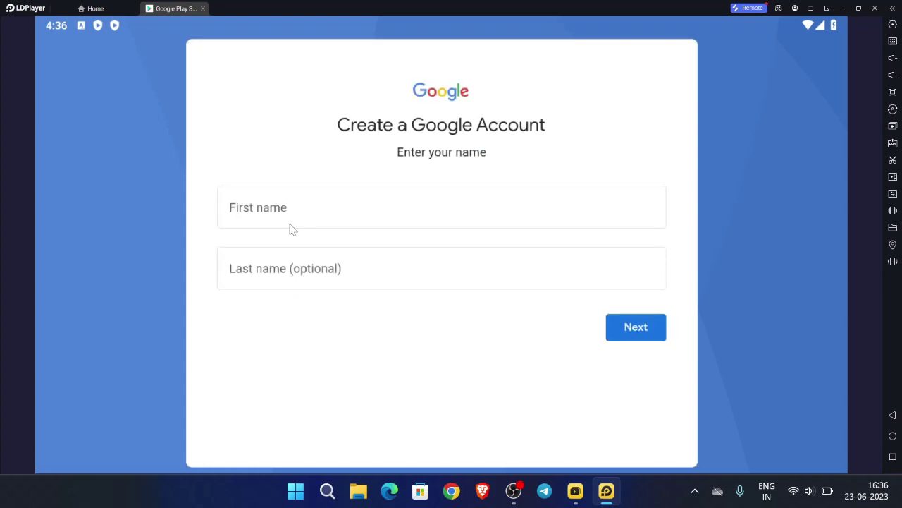
pyautogui.click(290, 224)
pyautogui.write('Byte')
pyautogui.press('Tab')
pyautogui.write('Ideas')
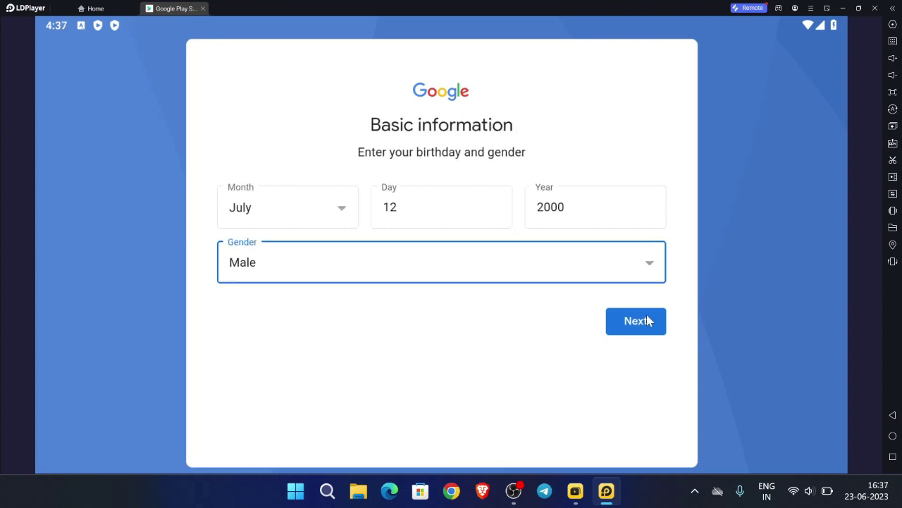
pyautogui.click(647, 319)
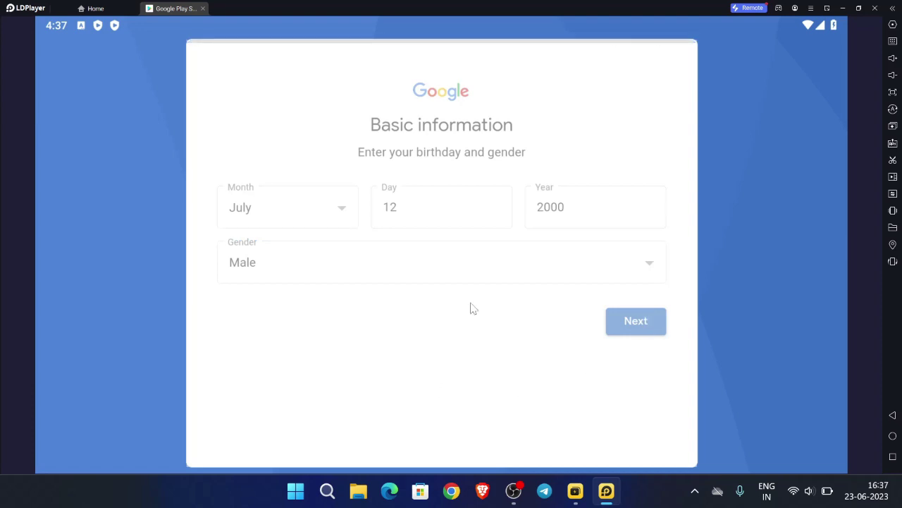
# Choose the second suggested Gmail address and paste in the account password
pyautogui.click(317, 243)
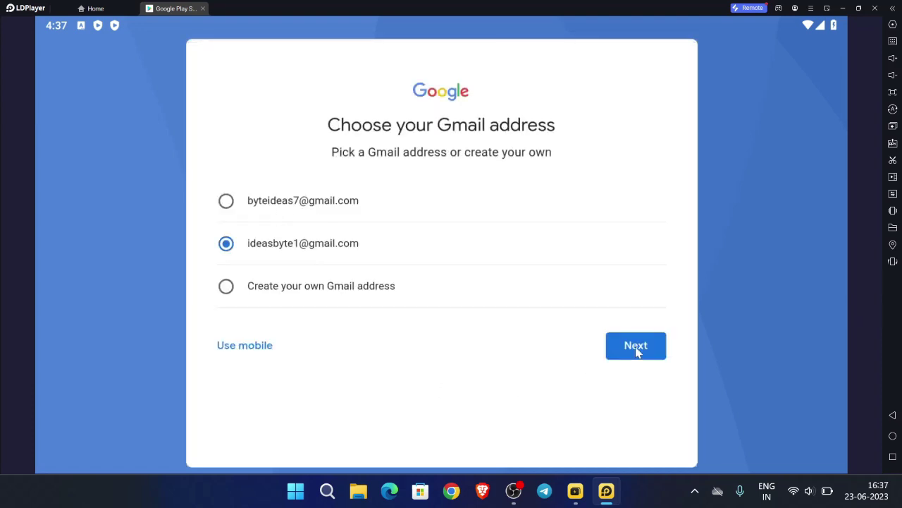
pyautogui.click(637, 348)
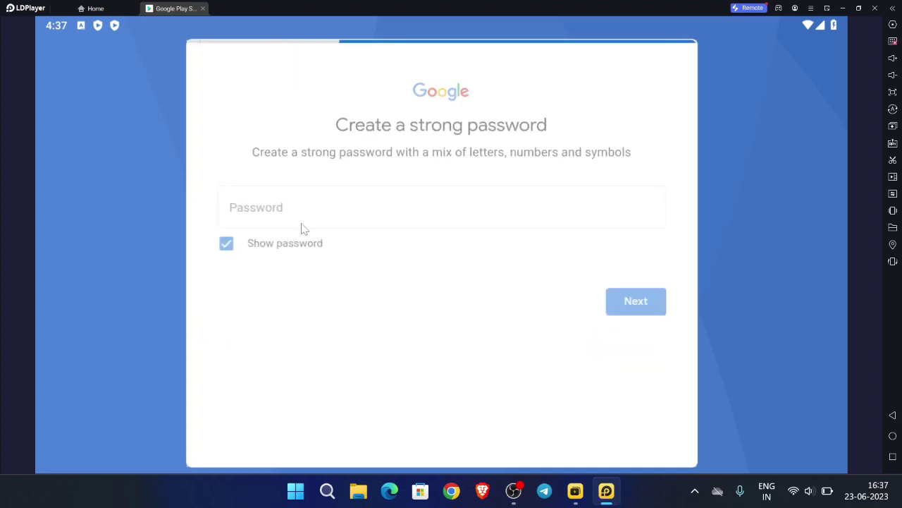
pyautogui.click(244, 258)
pyautogui.hotkey('ctrl', 'v')
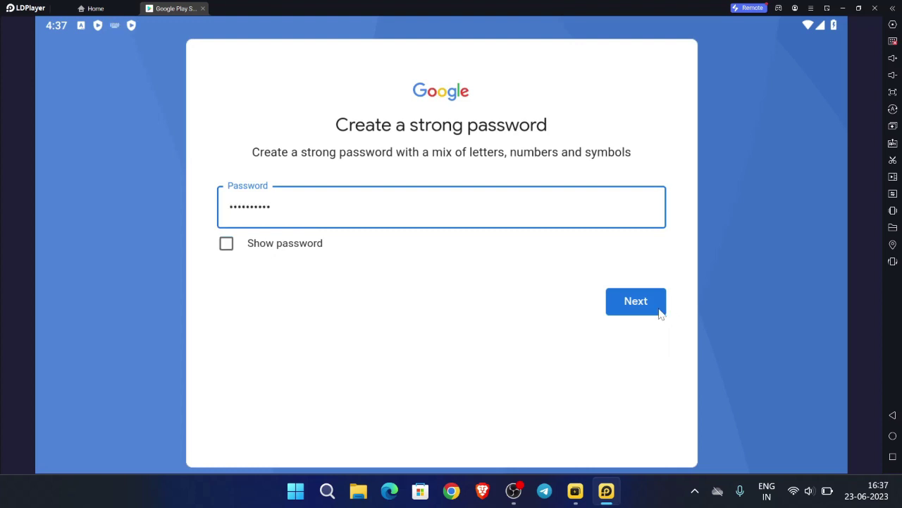
pyautogui.click(660, 310)
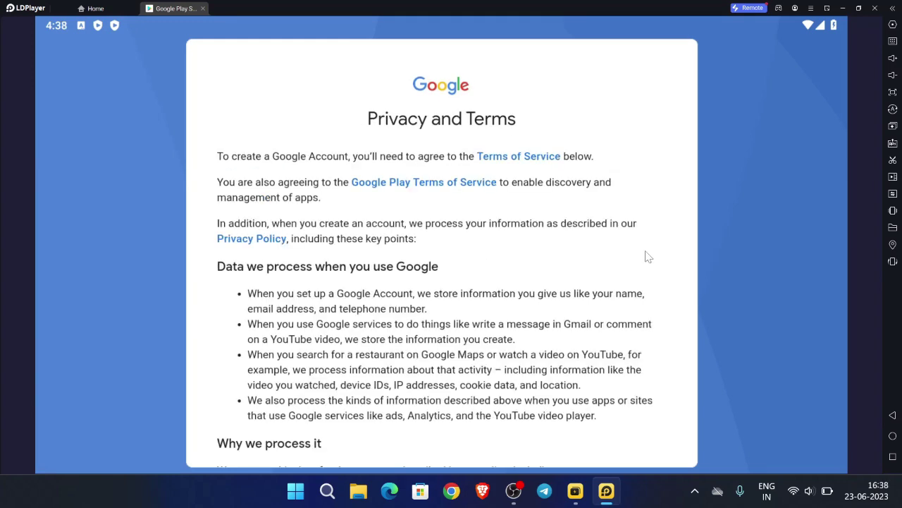
# Agree to Privacy and Terms and accept the Google Services settings
pyautogui.scroll(-10, 649, 257)
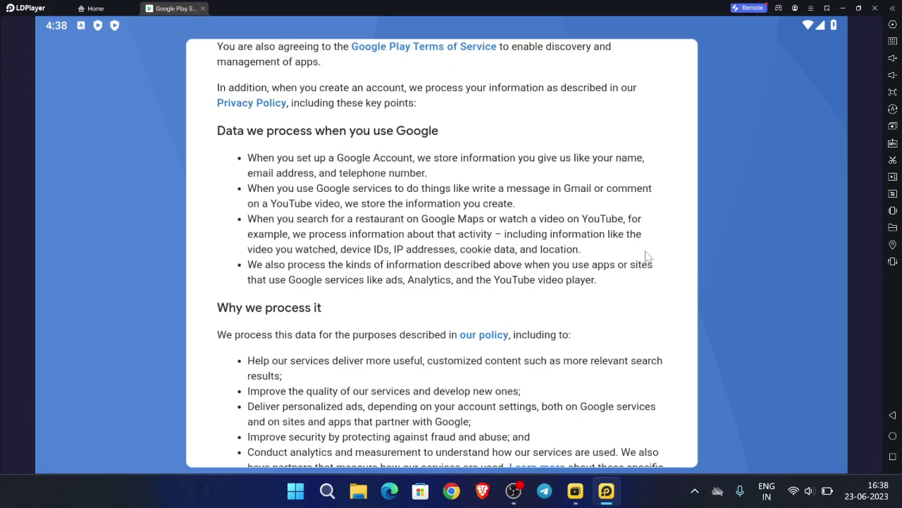
pyautogui.click(626, 442)
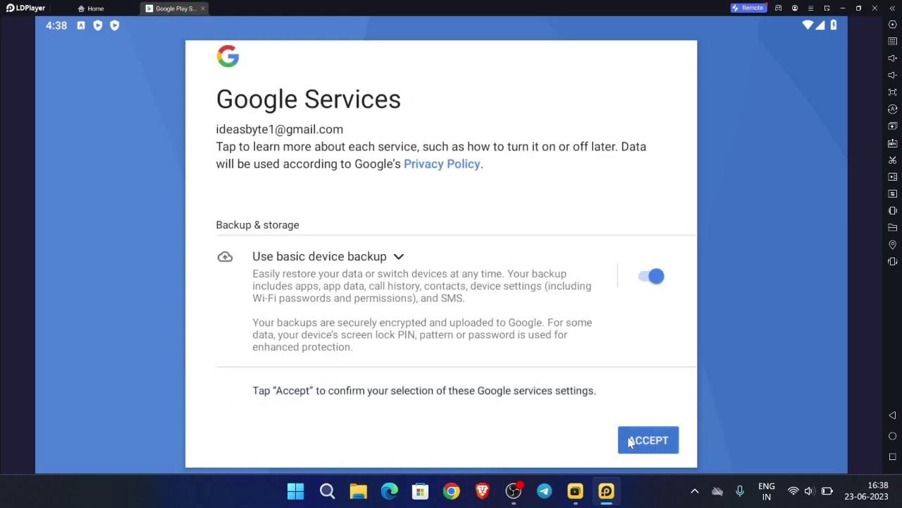
pyautogui.click(630, 441)
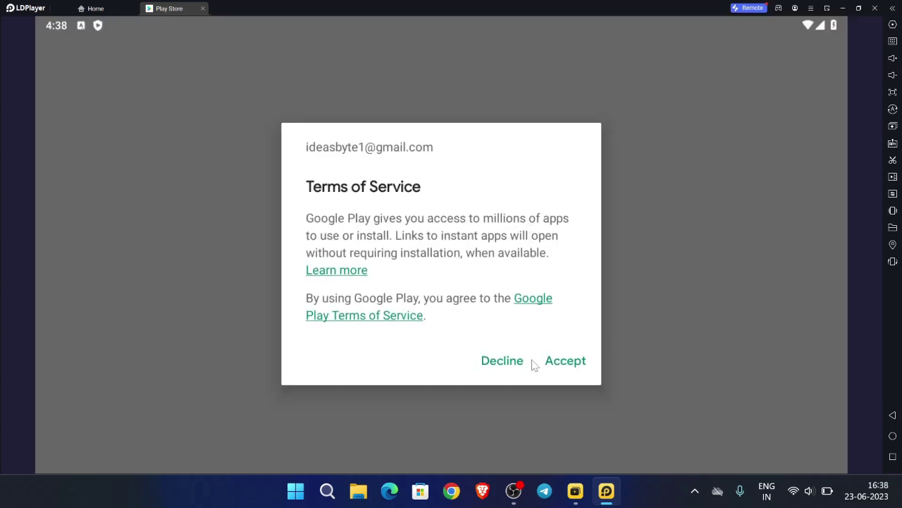
# Accept Play's Terms of Service, dismiss the tip, and confirm the signed-in account
pyautogui.click(557, 364)
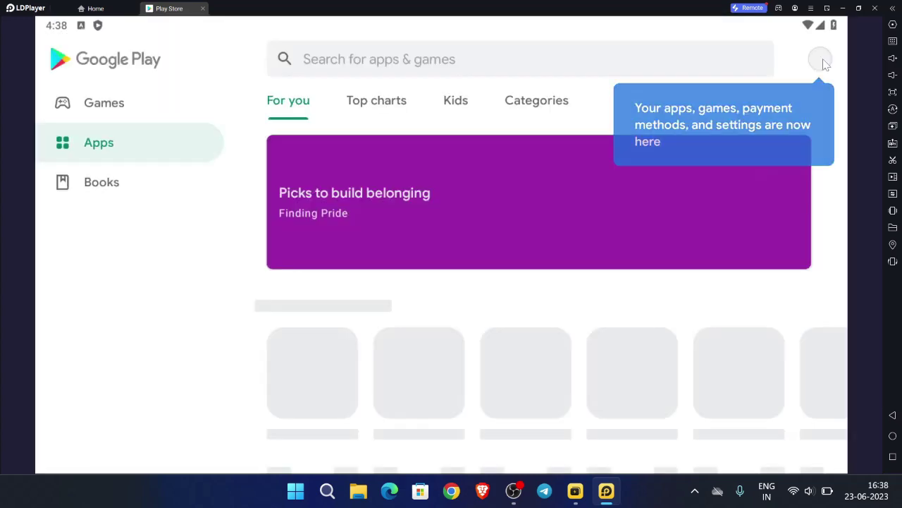
pyautogui.click(822, 58)
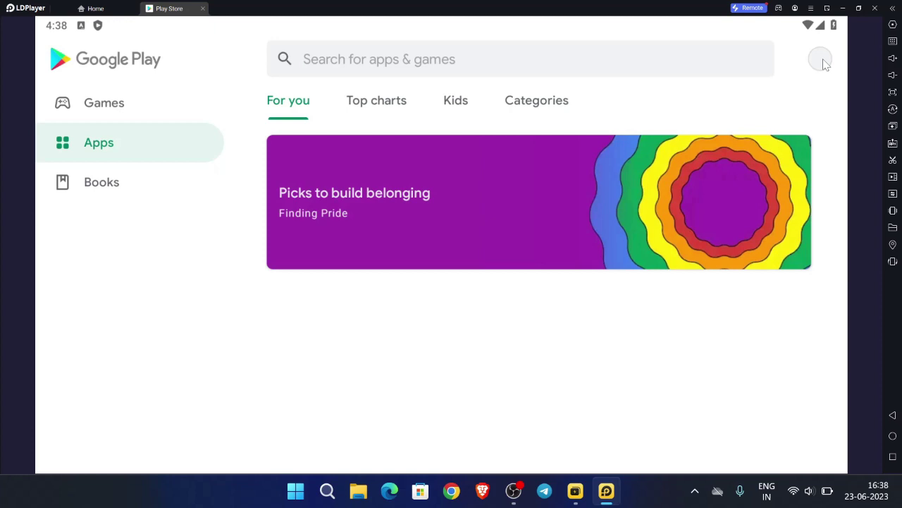
pyautogui.click(822, 59)
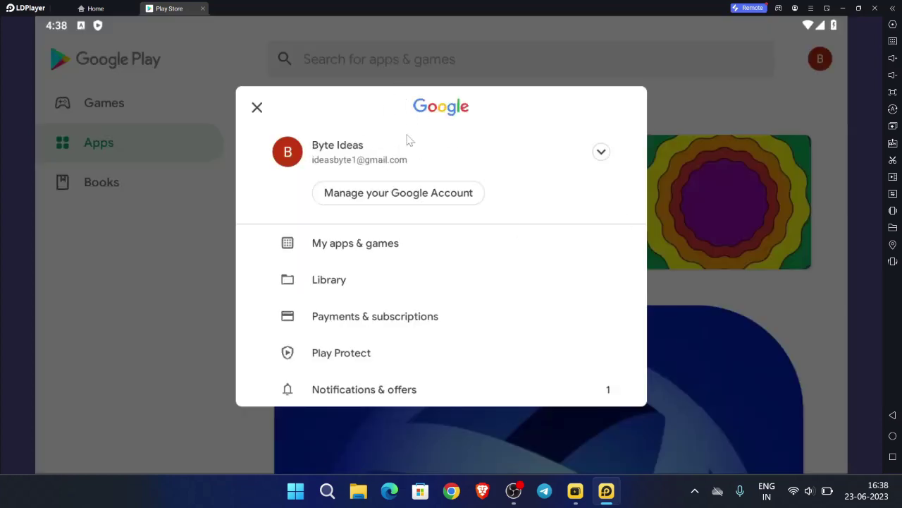
pyautogui.click(778, 100)
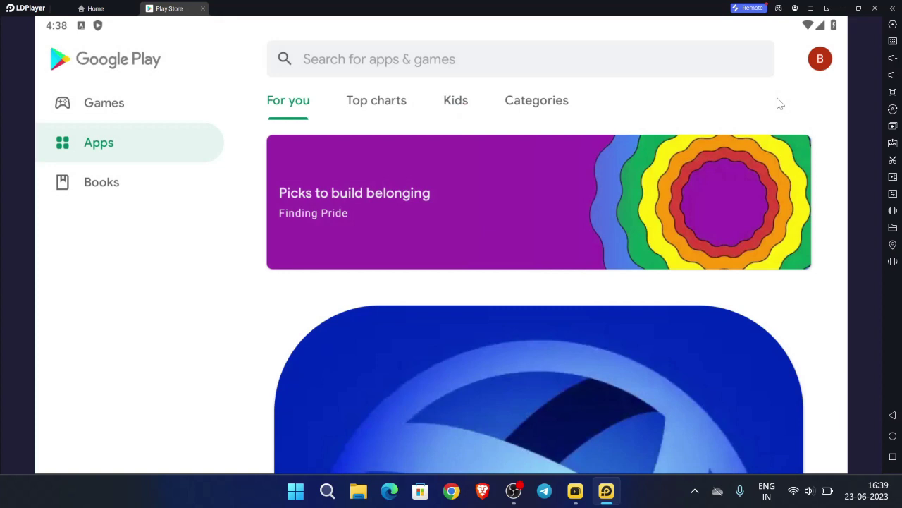